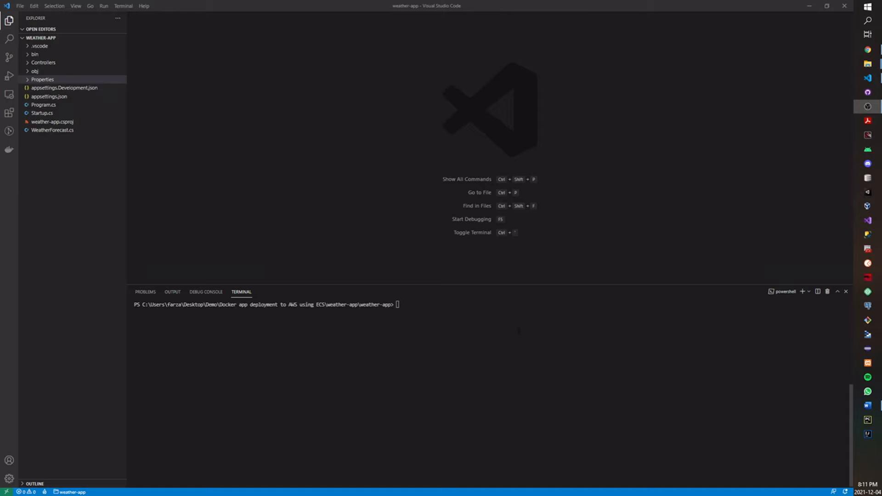
# - Search Windows for docker and launch Docker Desktop
pyautogui.click(523, 307)
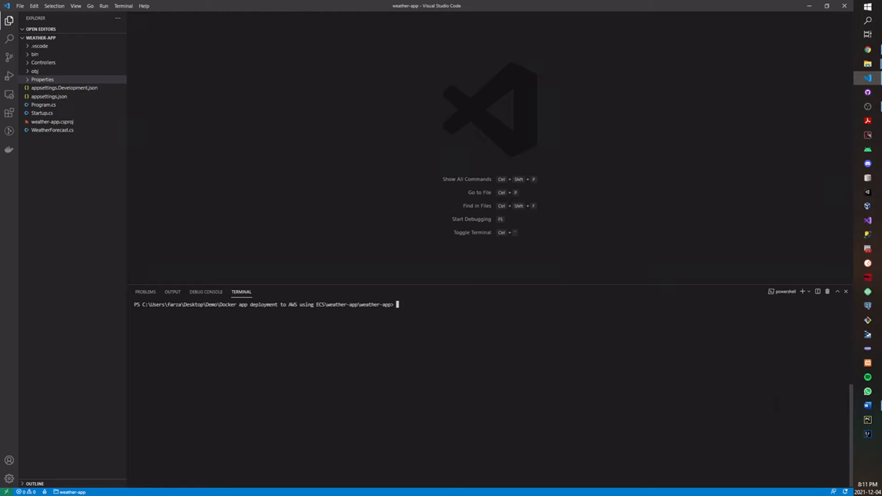
pyautogui.click(877, 20)
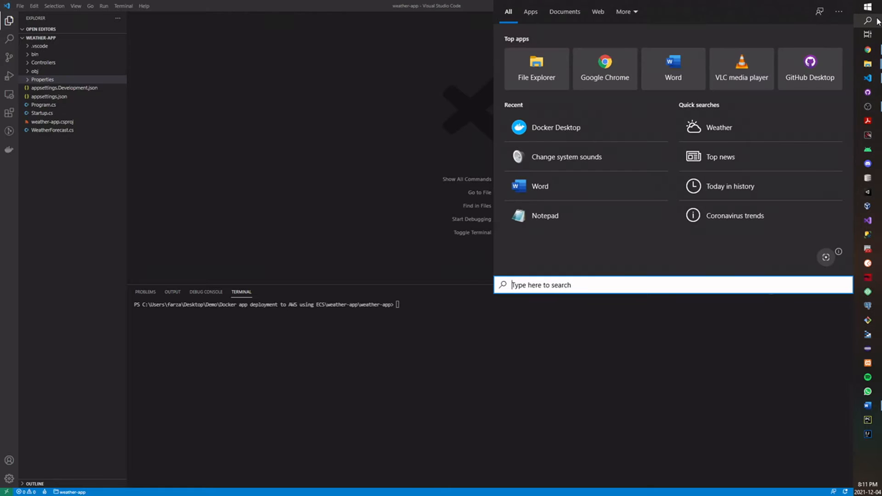
pyautogui.write('docker')
pyautogui.press('Return')
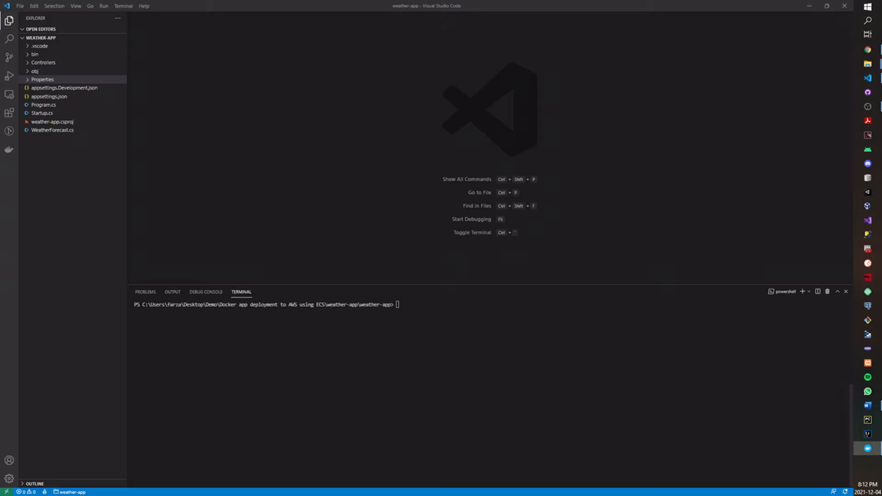
# - Run aws configure in the terminal to review the stored access keys and default region, and exit without changing them
pyautogui.click(652, 264)
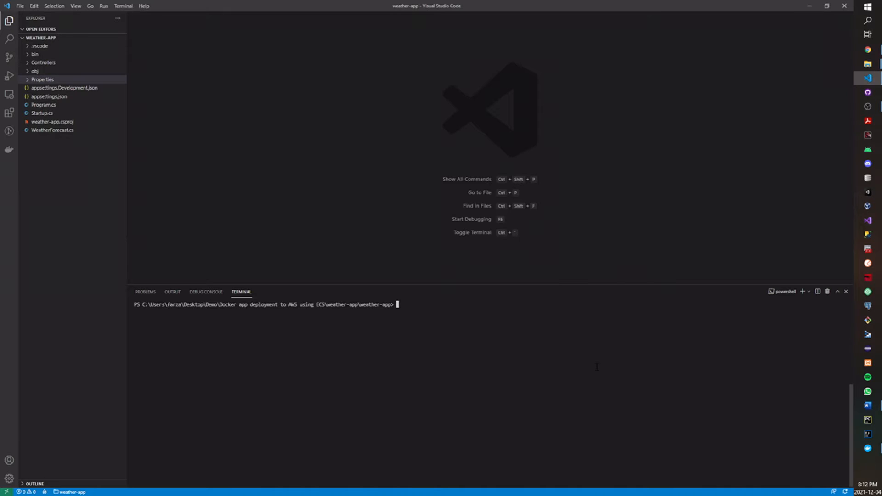
pyautogui.write('aws')
pyautogui.write('configut')
pyautogui.press('BackSpace')
pyautogui.write('re')
pyautogui.press('Return')
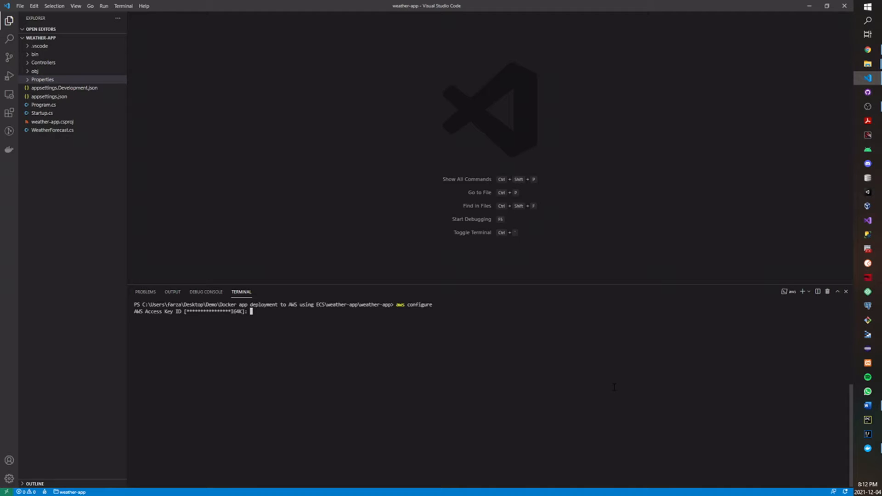
pyautogui.press('Return')
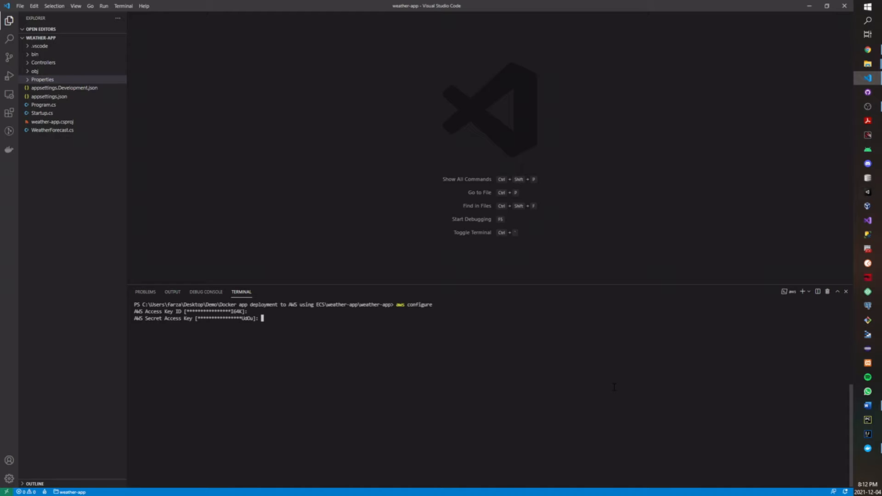
pyautogui.press('Return')
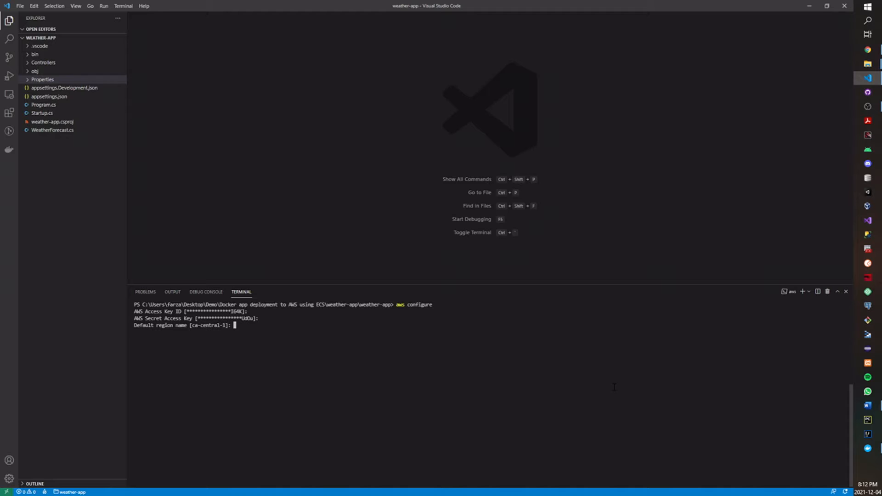
pyautogui.hotkey('ctrl', 'c')
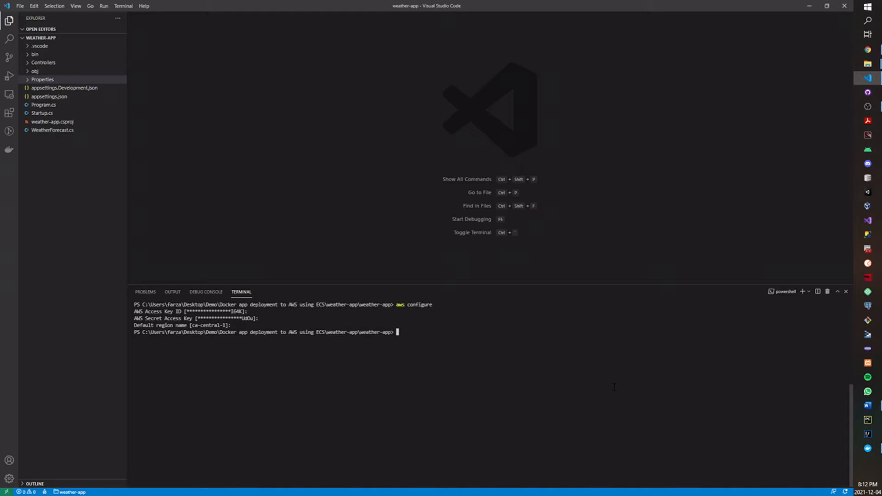
# - Discard the stray json entry at the prompt and clear the terminal with cls
pyautogui.write('json')
pyautogui.press('BackSpace')
pyautogui.press('BackSpace')
pyautogui.press('BackSpace')
pyautogui.press('BackSpace')
pyautogui.write('cls')
pyautogui.press('Return')
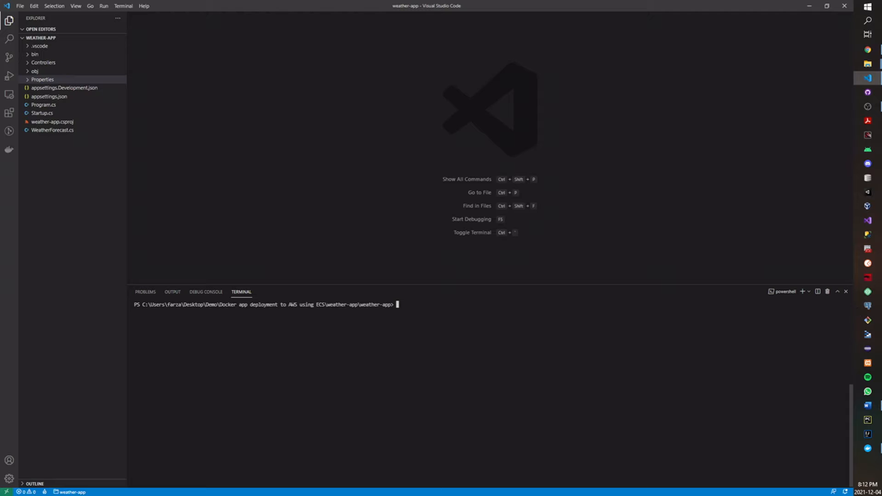
# - Switch to the AWS Management Console in Chrome, search for ecr and open Elastic Container Registry
pyautogui.hotkey('alt', 'Tab')
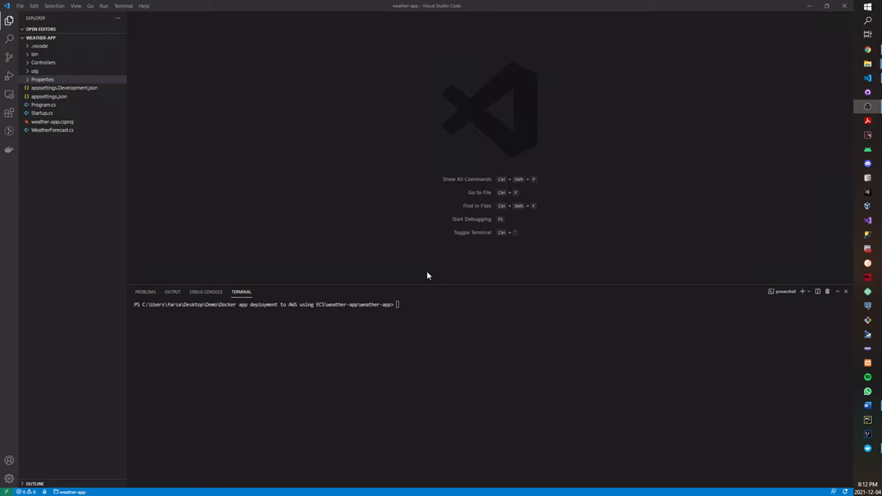
pyautogui.click(871, 55)
pyautogui.click(200, 46)
pyautogui.write('ecr')
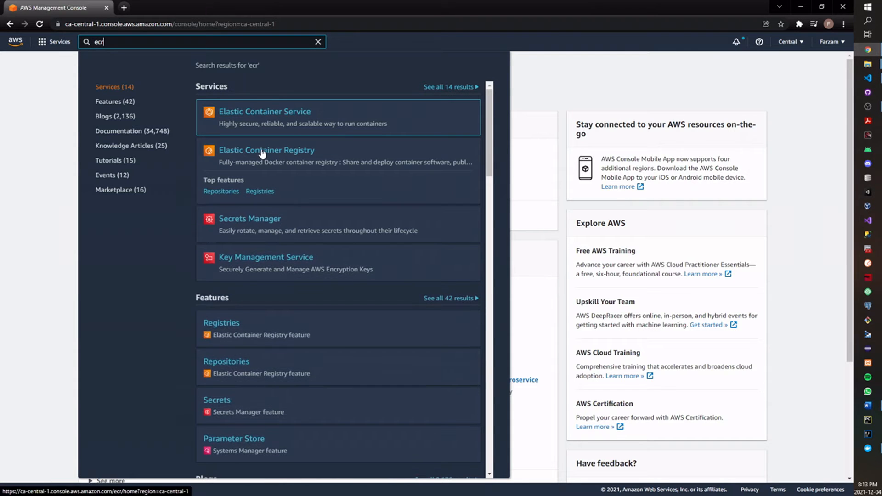
pyautogui.click(262, 153)
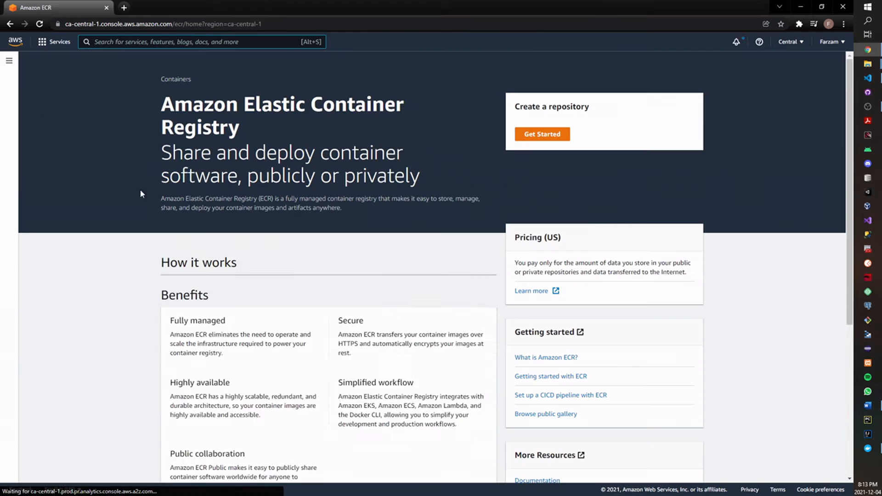
# - Create a private ECR repository named weather, keeping the default tag immutability, scan and encryption settings
pyautogui.click(565, 136)
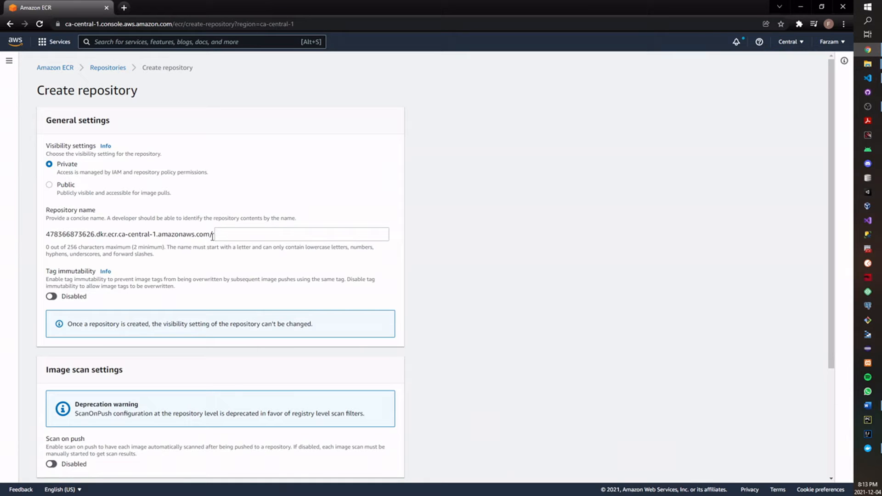
pyautogui.moveTo(212, 236); pyautogui.dragTo(47, 242)
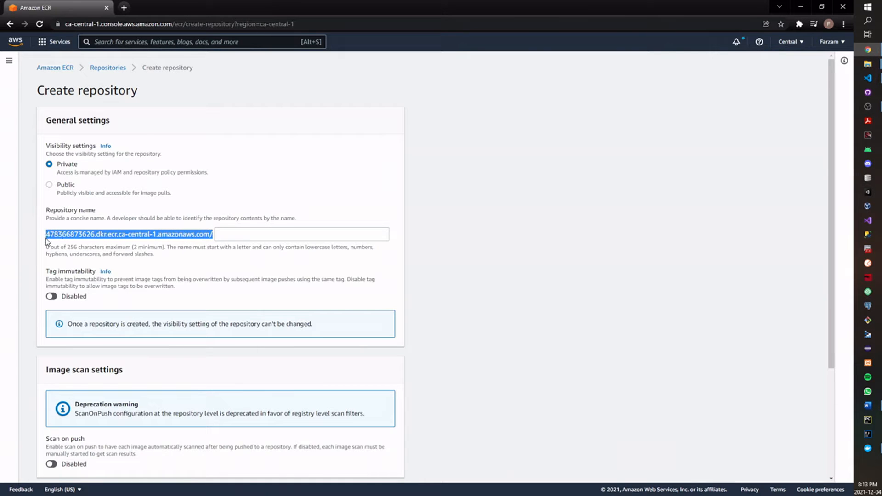
pyautogui.click(298, 238)
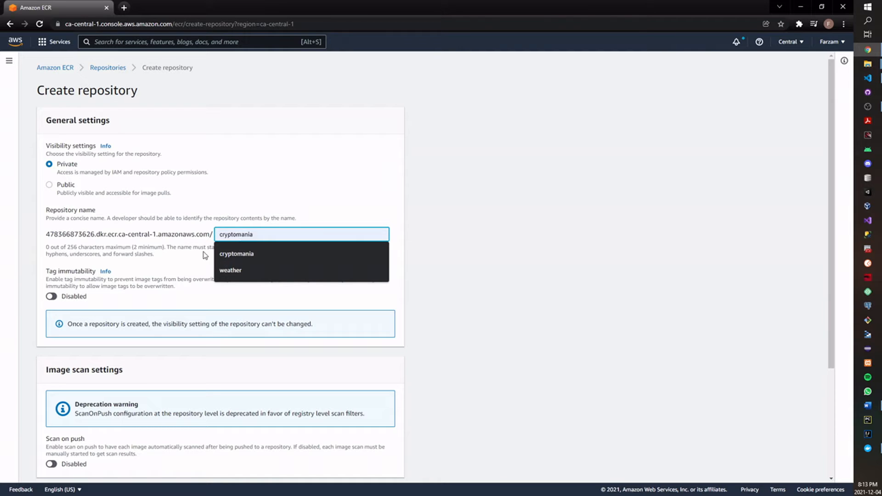
pyautogui.click(232, 275)
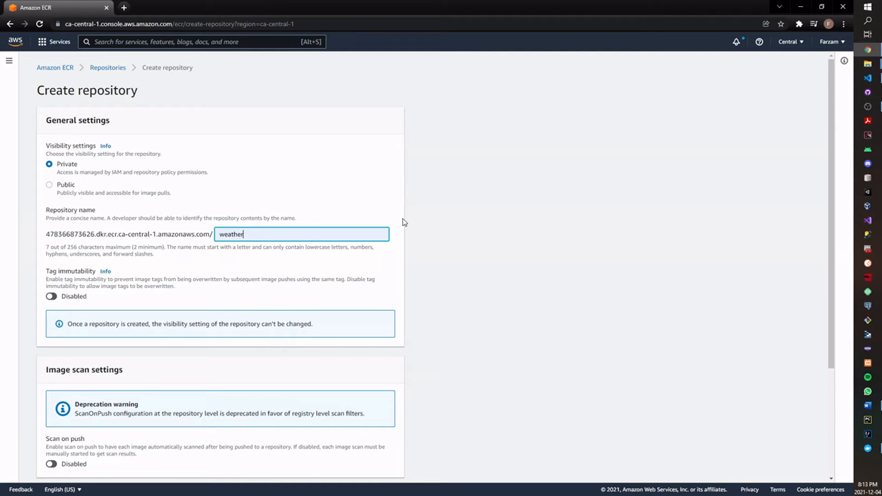
pyautogui.click(237, 234)
pyautogui.moveTo(255, 236); pyautogui.dragTo(205, 239)
pyautogui.click(279, 233)
pyautogui.scroll(-3, 176, 273)
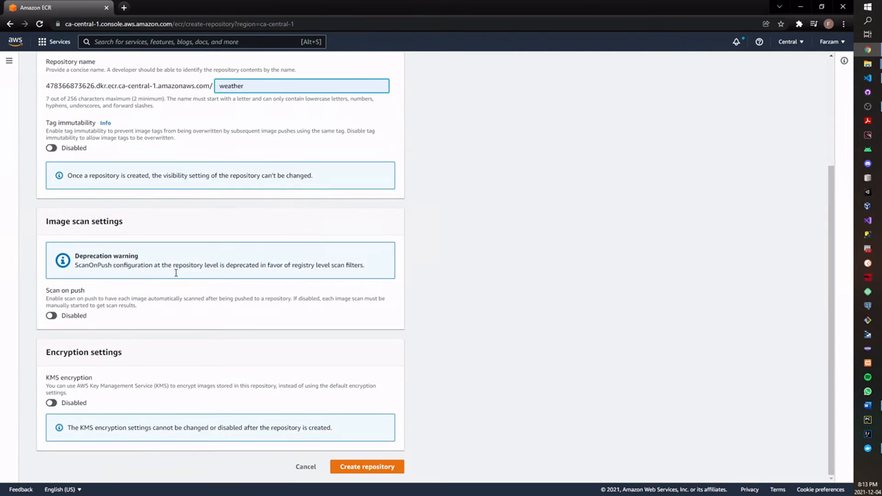
pyautogui.click(361, 469)
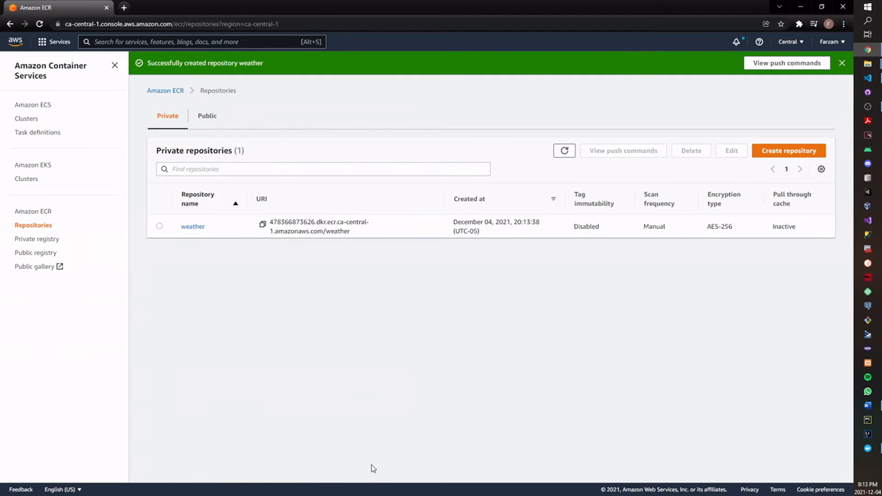
# - Open the weather repository's push commands and examine the command that authenticates the Docker client to the registry
pyautogui.click(193, 227)
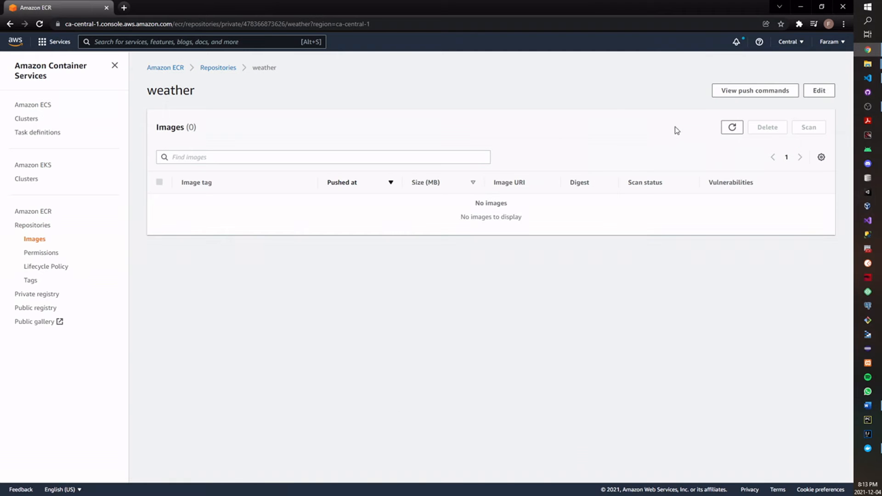
pyautogui.click(733, 94)
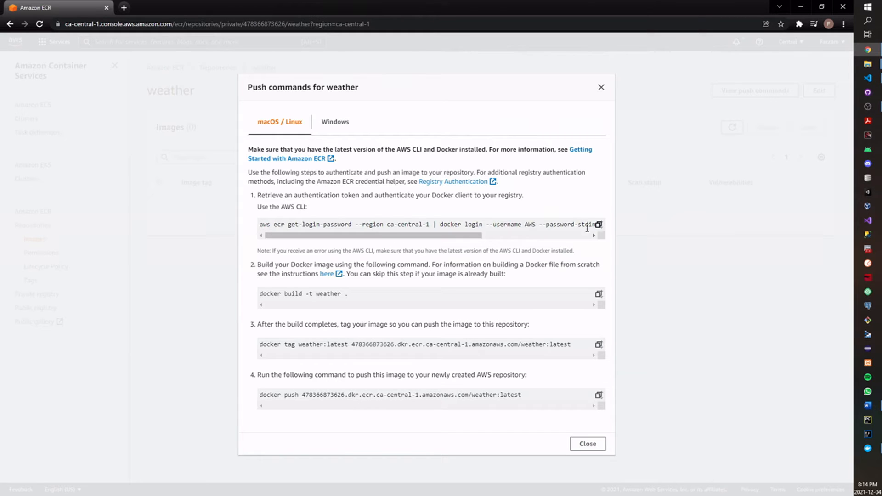
pyautogui.moveTo(416, 237); pyautogui.dragTo(355, 245)
pyautogui.moveTo(298, 235); pyautogui.dragTo(259, 229)
pyautogui.moveTo(257, 195); pyautogui.dragTo(360, 197)
pyautogui.click(367, 195)
# - Examine each part of the docker build -t weather . command in the push instructions
pyautogui.moveTo(351, 297); pyautogui.dragTo(259, 296)
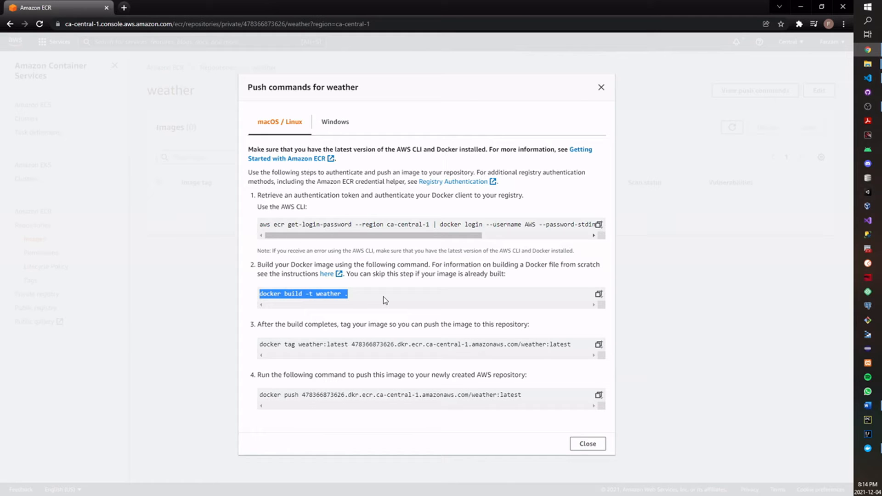
pyautogui.click(355, 299)
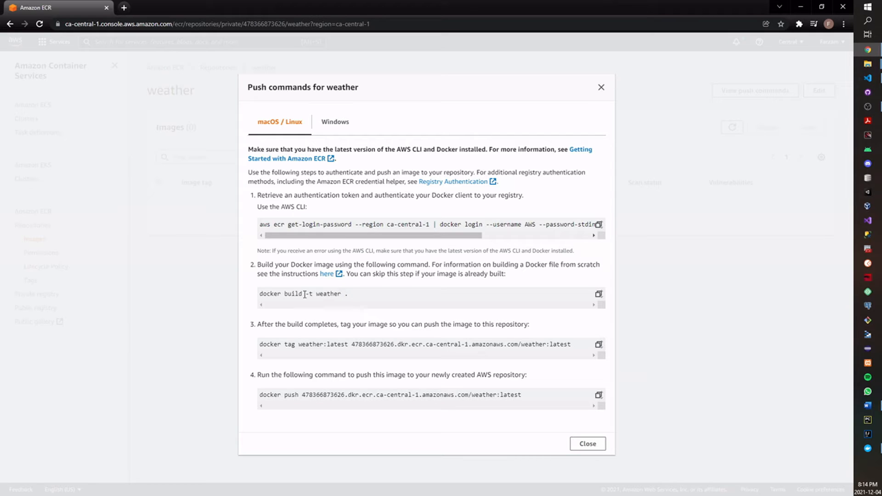
pyautogui.doubleClick(265, 294)
pyautogui.click(288, 295)
pyautogui.doubleClick(272, 294)
pyautogui.click(289, 294)
pyautogui.doubleClick(293, 294)
pyautogui.click(330, 295)
pyautogui.doubleClick(337, 294)
pyautogui.click(348, 297)
pyautogui.doubleClick(347, 295)
# - Examine the image tag and push commands for weather:latest, and close the push instructions
pyautogui.moveTo(352, 344); pyautogui.dragTo(583, 348)
pyautogui.click(542, 379)
pyautogui.moveTo(302, 395); pyautogui.dragTo(532, 394)
pyautogui.click(286, 396)
pyautogui.click(602, 90)
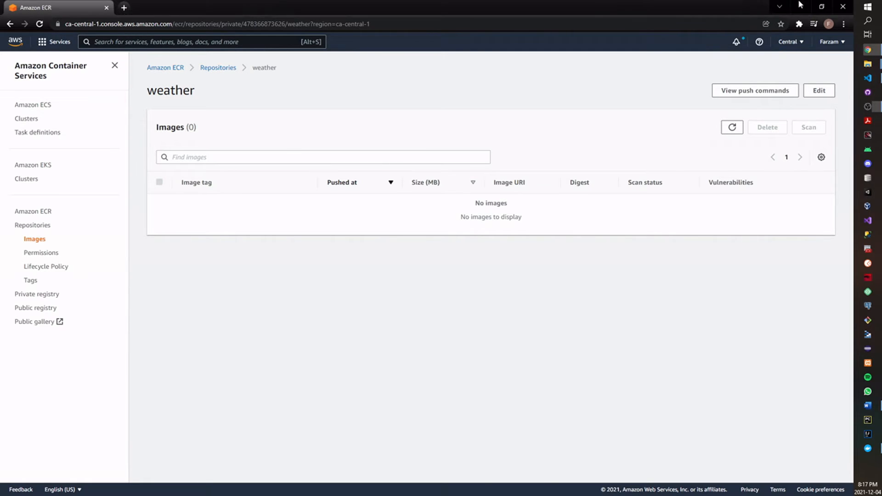
# - Switch back to Visual Studio Code and view the details of Microsoft's Docker extension
pyautogui.click(800, 5)
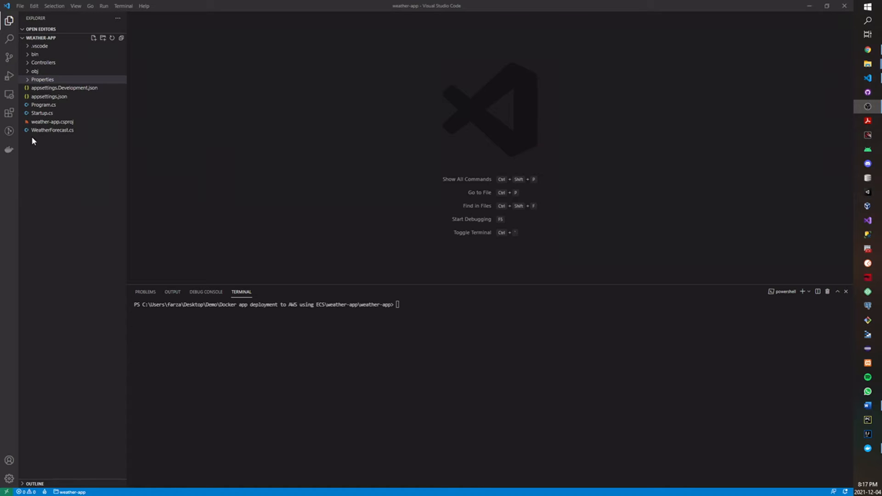
pyautogui.click(9, 114)
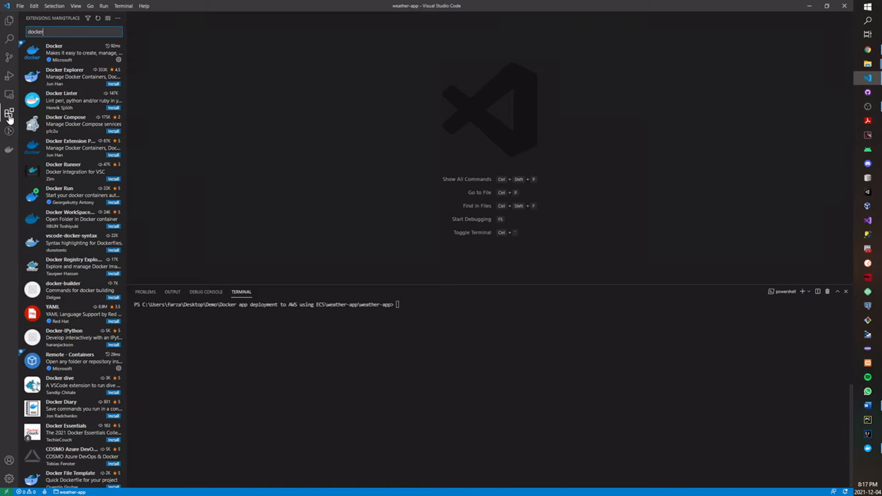
pyautogui.write('r')
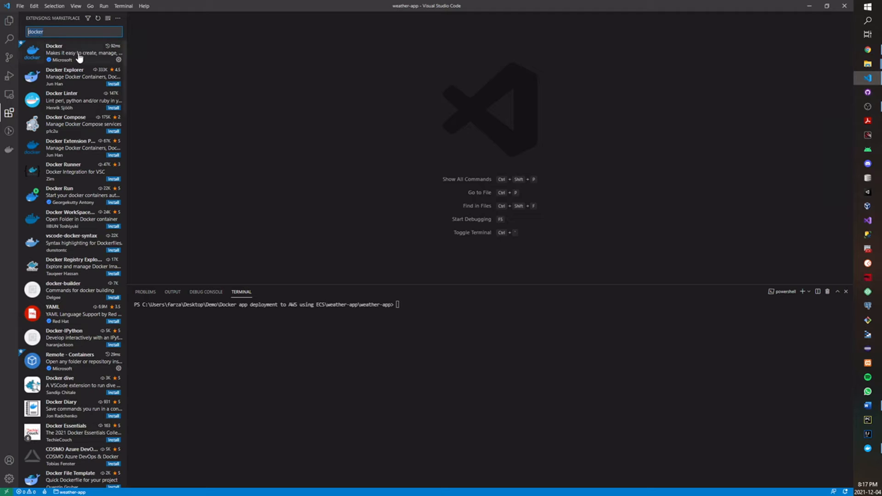
pyautogui.click(51, 54)
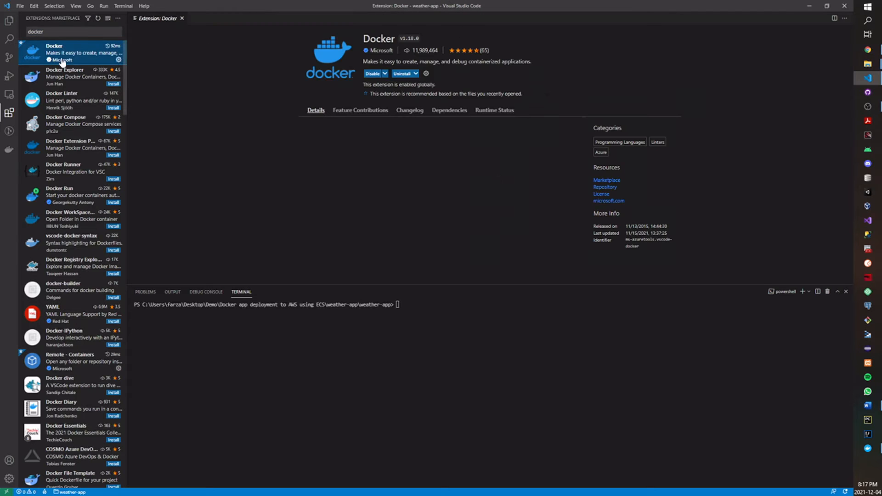
# - Open the inner weather-app project folder as the workspace and close the Docker extension page
pyautogui.click(9, 21)
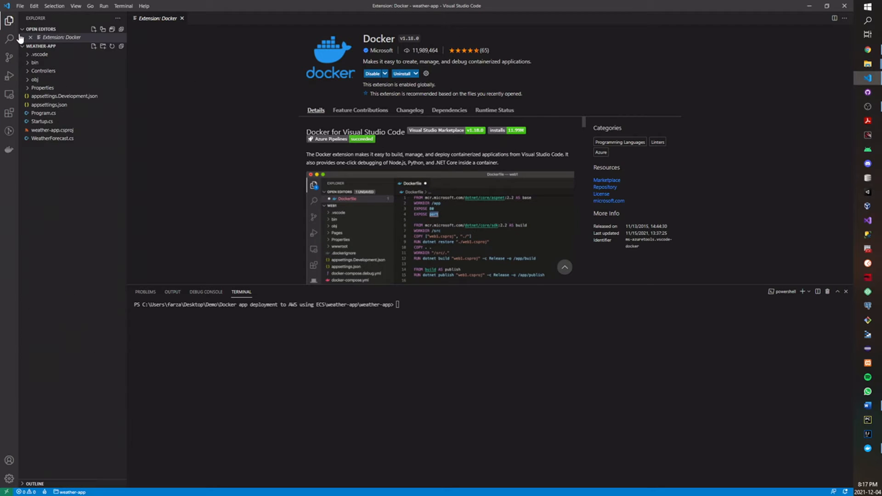
pyautogui.click(24, 4)
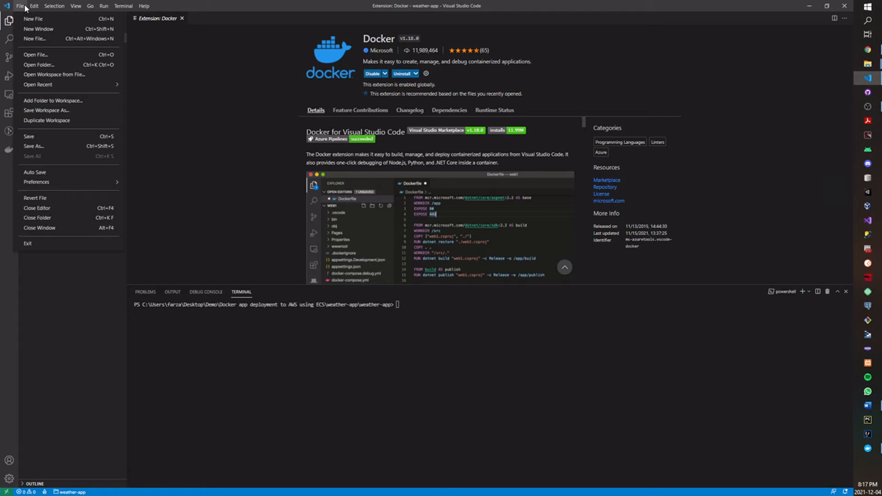
pyautogui.click(44, 65)
pyautogui.doubleClick(148, 67)
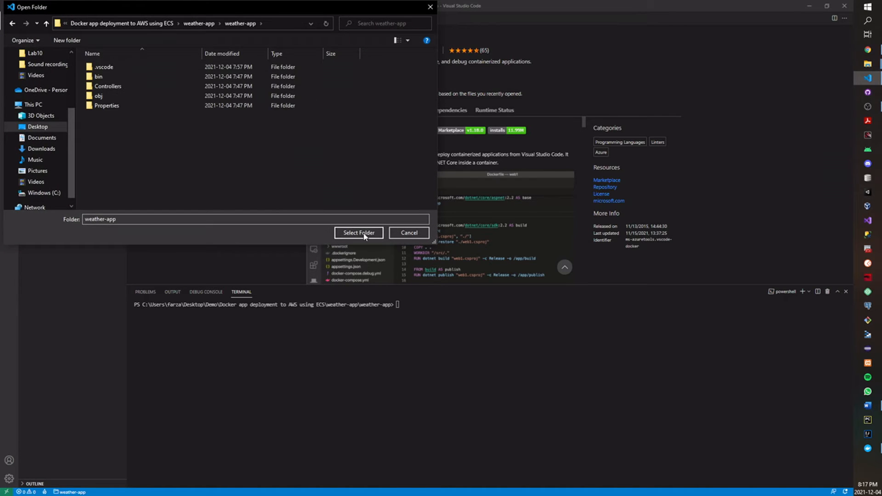
pyautogui.click(363, 233)
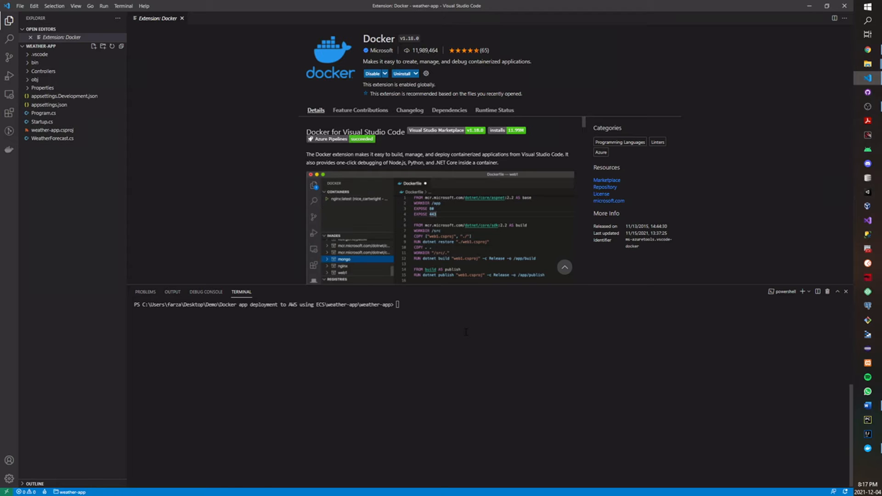
pyautogui.click(182, 18)
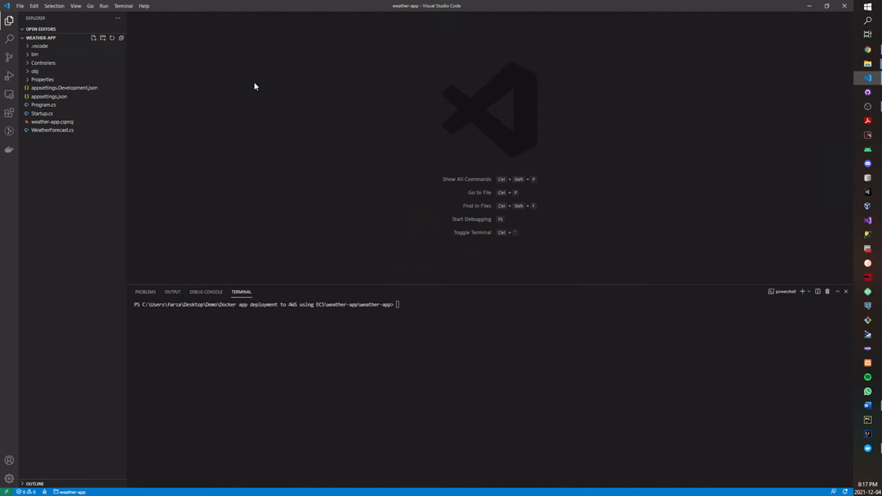
# - Add Docker files to the workspace for .NET: ASP.NET Core on Linux, port 5000, without Compose files, overwriting the existing launch configurations and tasks
pyautogui.click(77, 5)
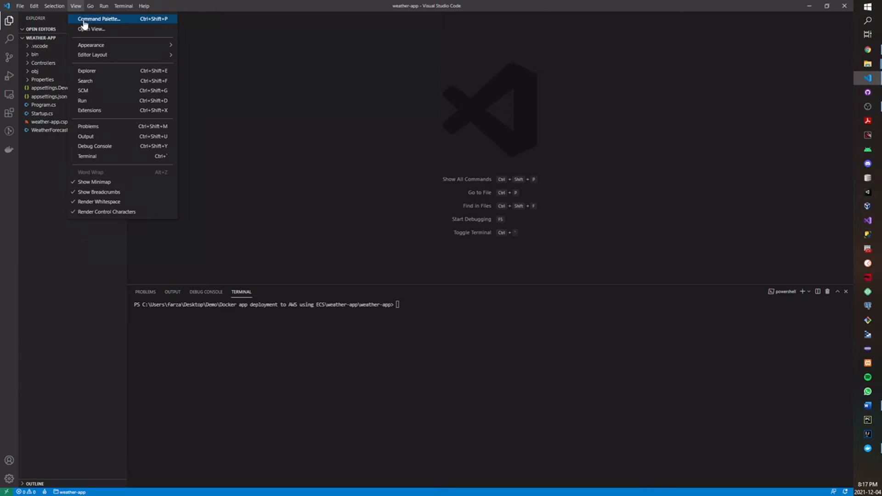
pyautogui.click(87, 19)
pyautogui.write('docker')
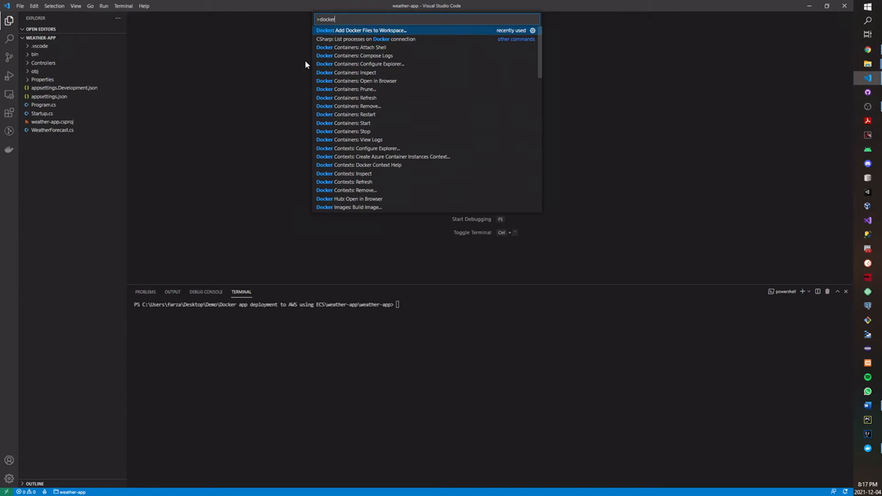
pyautogui.write(': add docker')
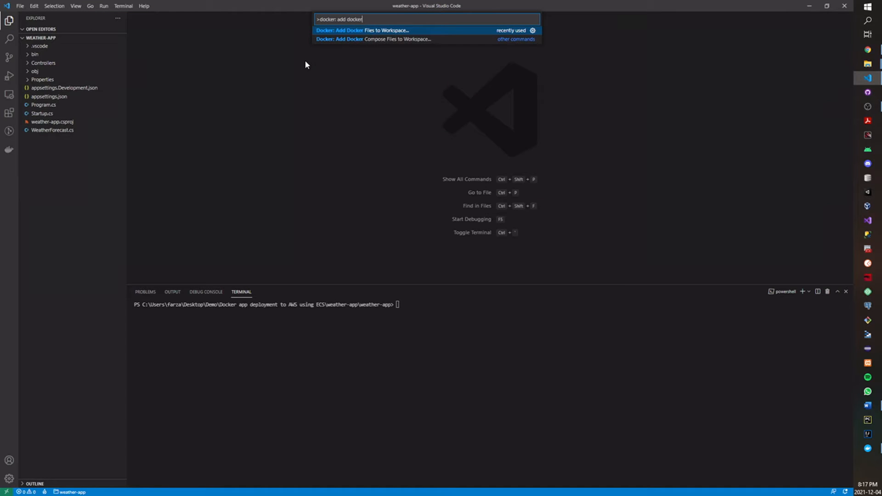
pyautogui.click(354, 32)
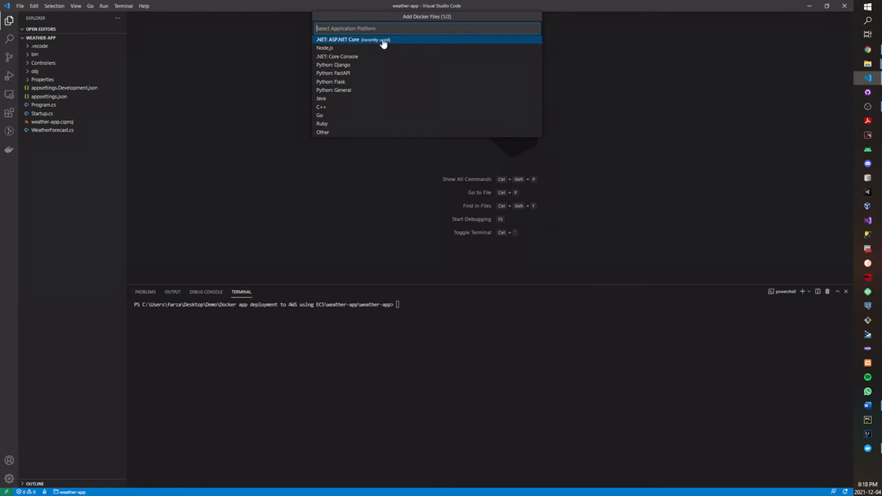
pyautogui.click(390, 42)
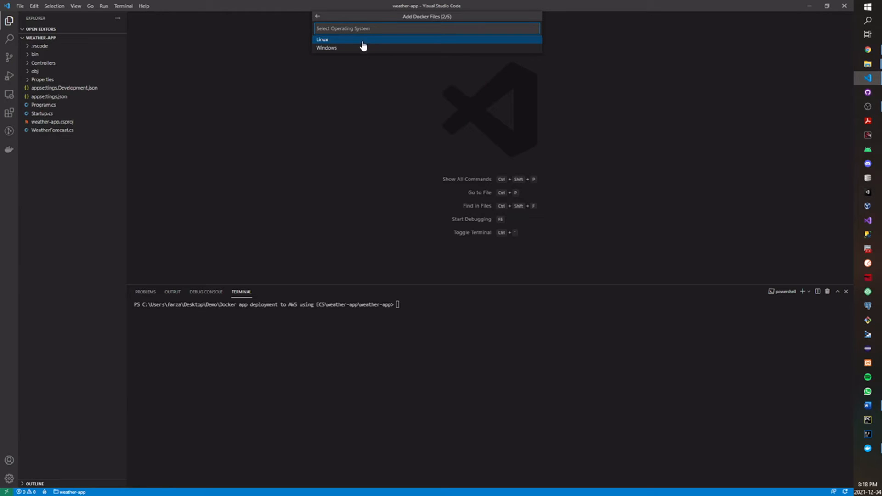
pyautogui.click(340, 41)
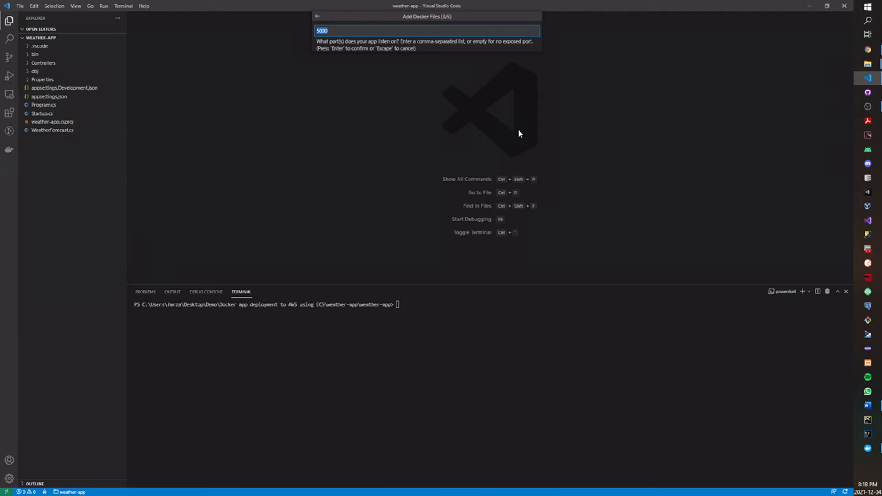
pyautogui.press('Return')
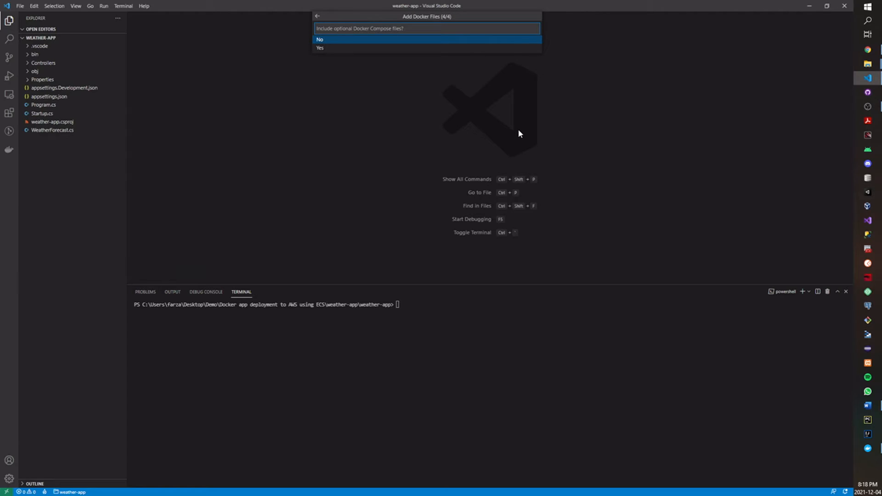
pyautogui.click(351, 44)
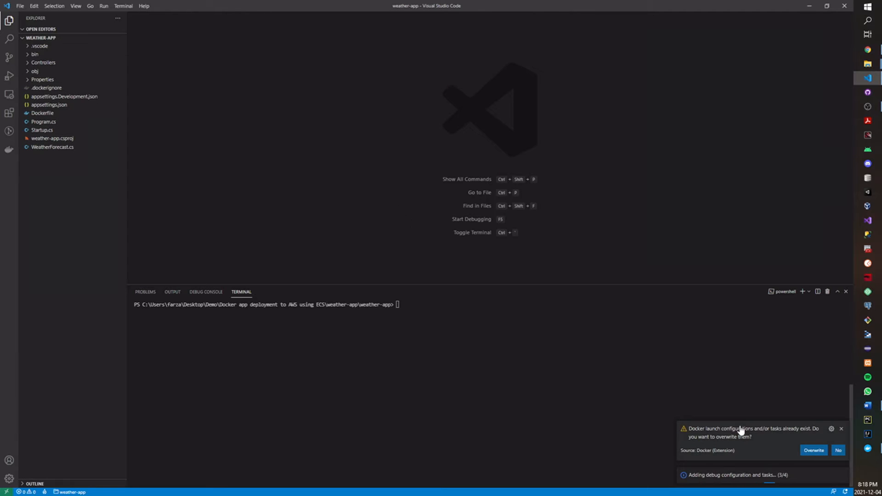
pyautogui.click(811, 454)
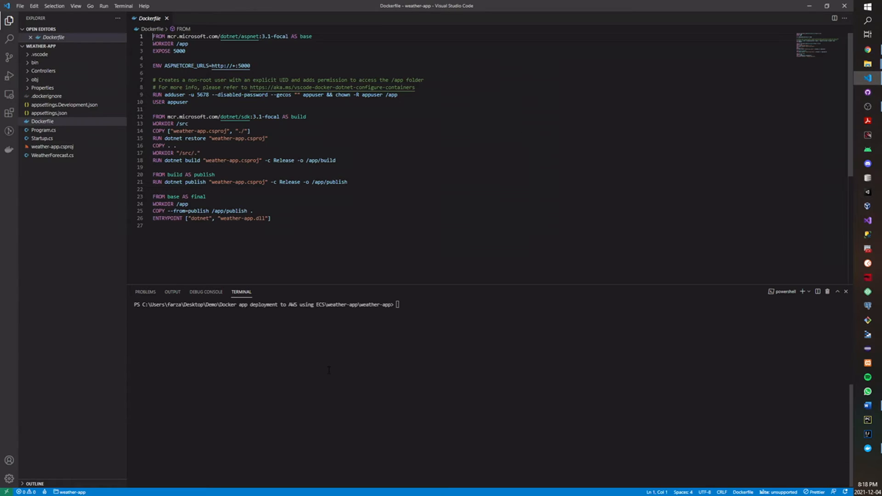
# - Examine the generated Dockerfile from its base image to the ENTRYPOINT line, along with the .dockerignore file
pyautogui.moveTo(153, 225); pyautogui.dragTo(95, 31)
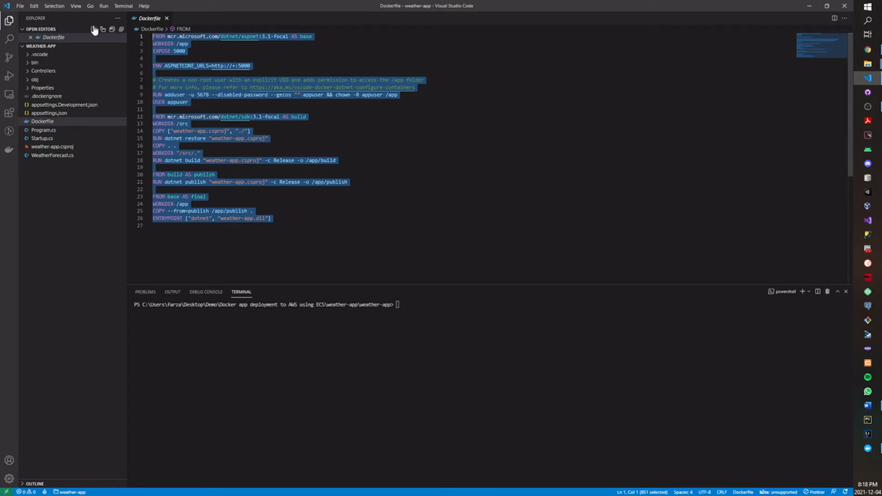
pyautogui.click(285, 197)
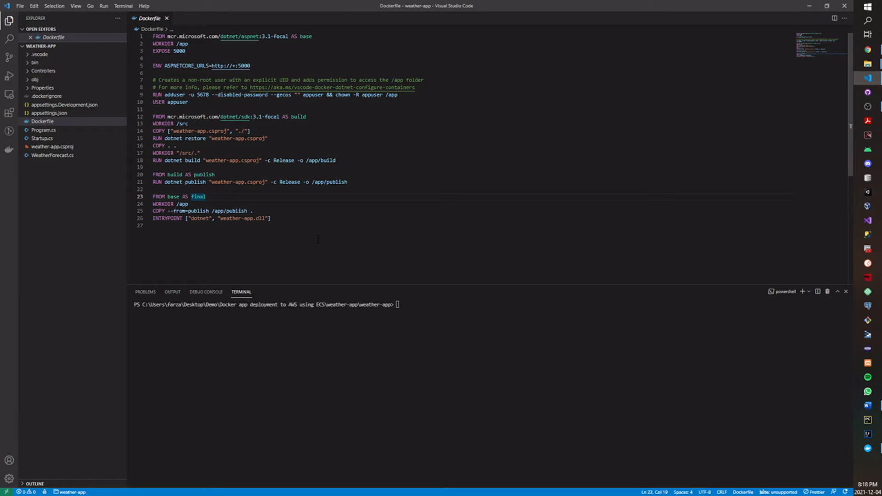
pyautogui.click(51, 96)
pyautogui.click(44, 121)
pyautogui.moveTo(316, 221); pyautogui.dragTo(149, 33)
pyautogui.click(266, 66)
pyautogui.moveTo(193, 54); pyautogui.dragTo(302, 240)
pyautogui.click(190, 51)
pyautogui.click(326, 223)
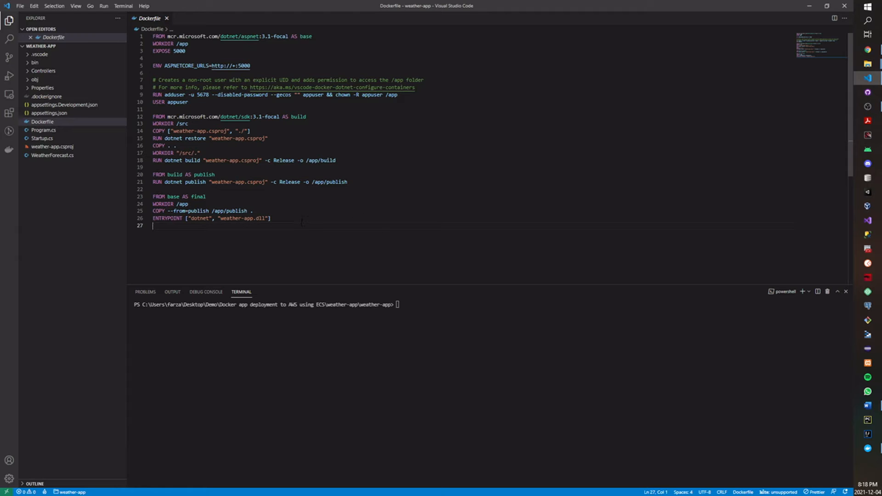
pyautogui.hotkey('ctrl', 'shift', 'Home')
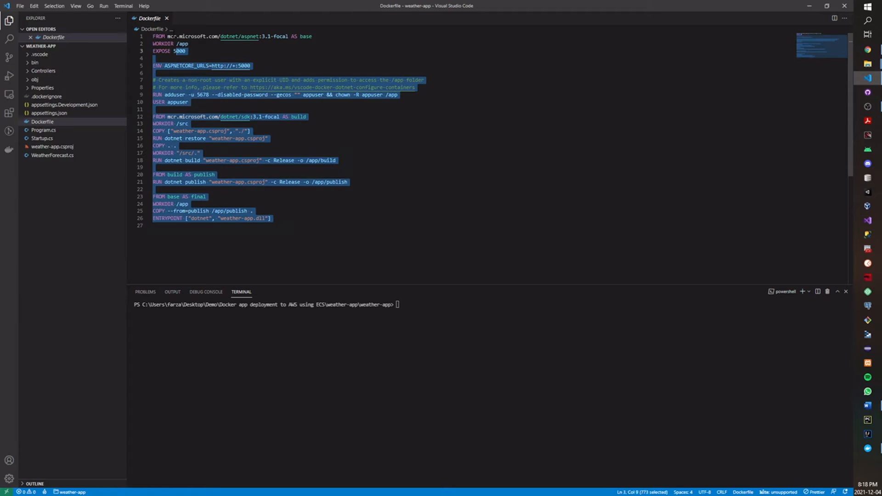
pyautogui.click(432, 216)
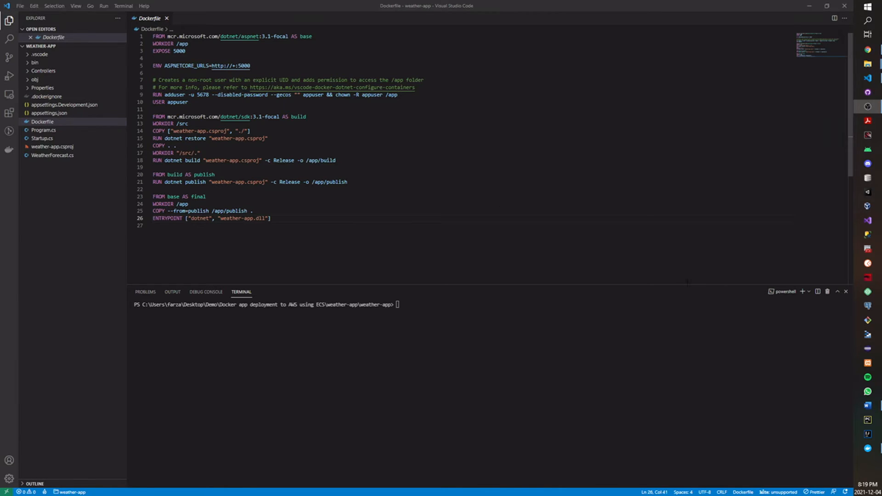
# - Copy the ca-central-1 ECR login command from the weather repository's push commands in Chrome and run it in Visual Studio Code's terminal
pyautogui.click(868, 50)
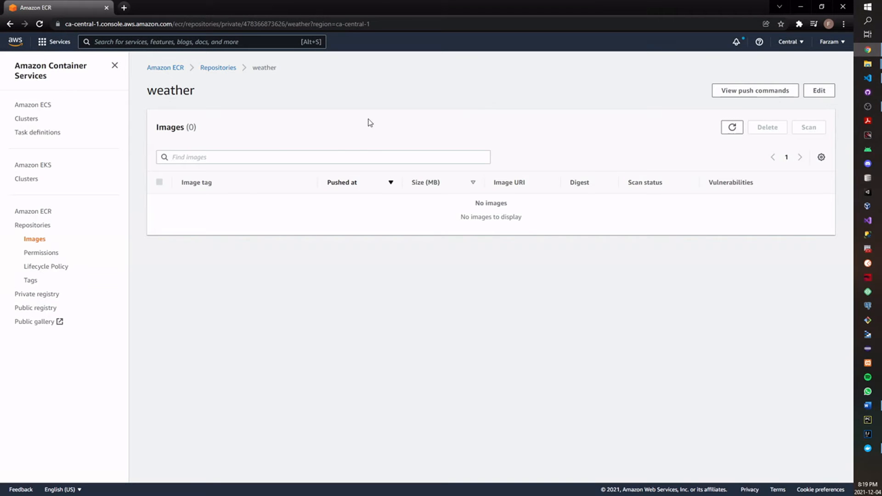
pyautogui.click(738, 98)
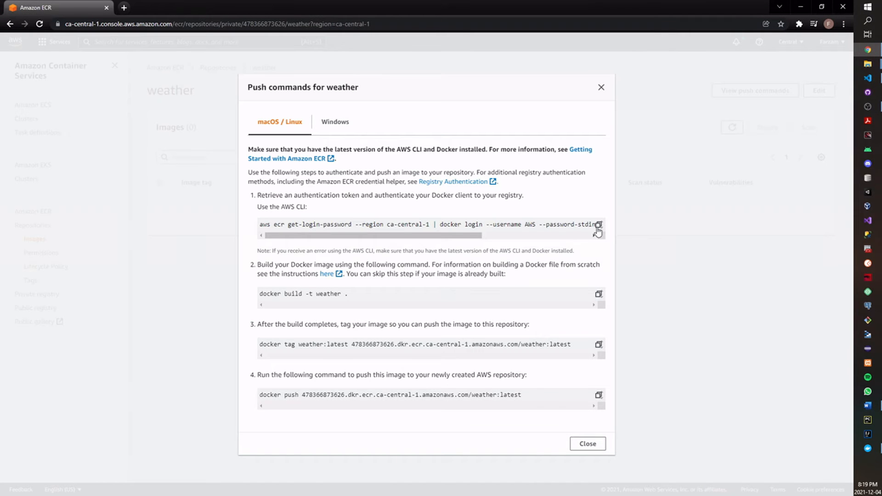
pyautogui.click(868, 78)
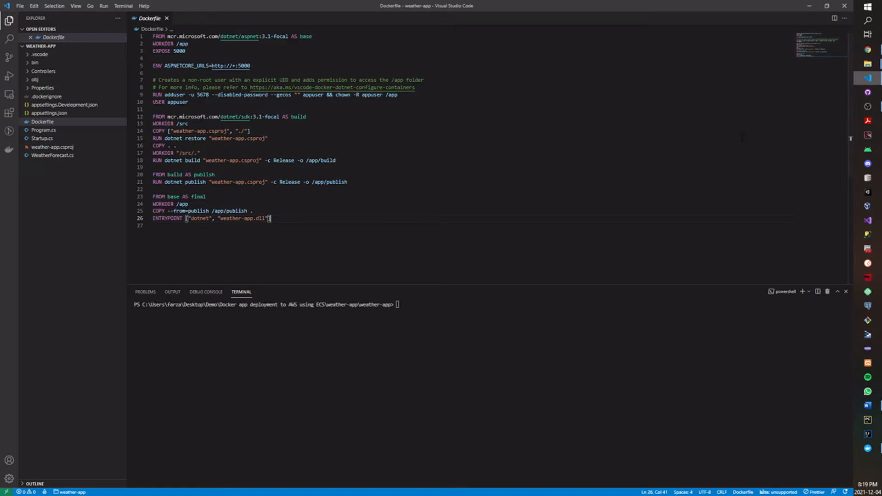
pyautogui.hotkey('ctrl', 'v')
pyautogui.press('Return')
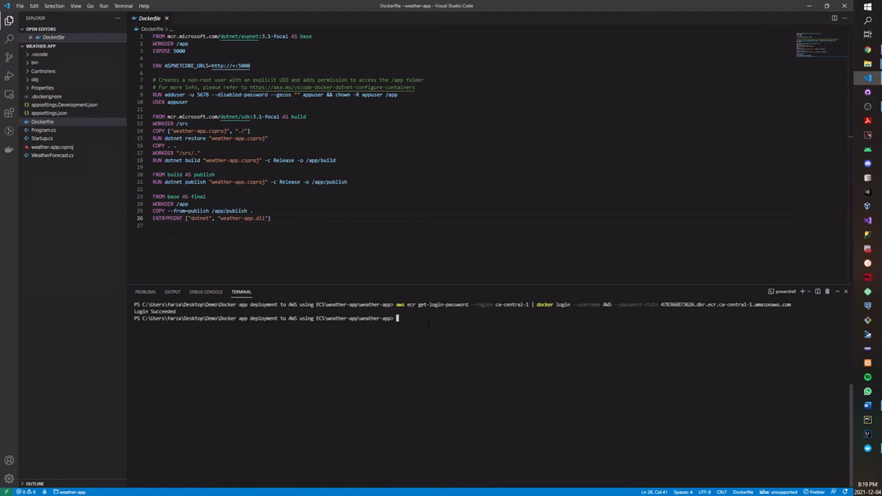
pyautogui.moveTo(183, 313); pyautogui.dragTo(133, 312)
pyautogui.click(467, 321)
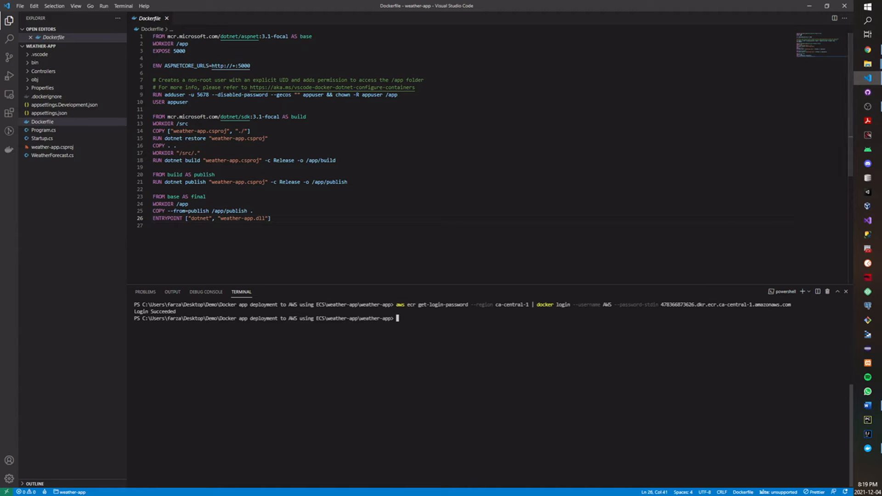
# - Copy the docker build command from the push commands in Chrome and run it in Visual Studio Code's terminal as docker build -t weather:v1
pyautogui.click(868, 107)
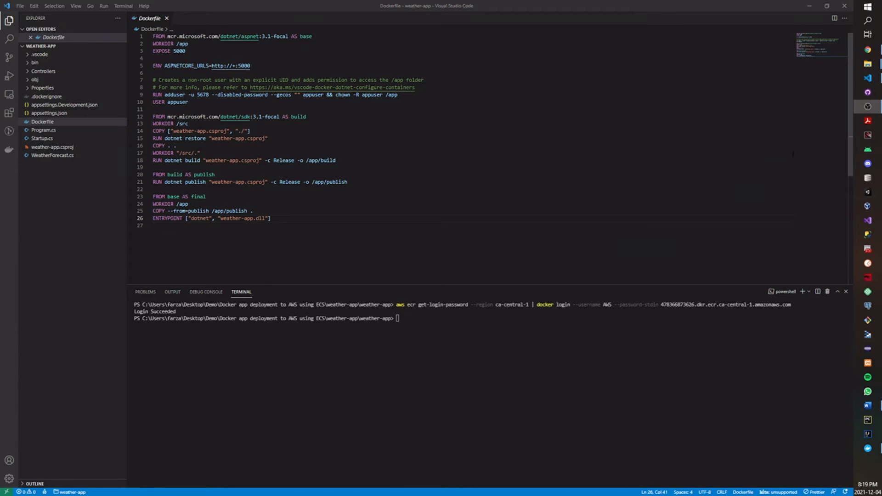
pyautogui.click(868, 50)
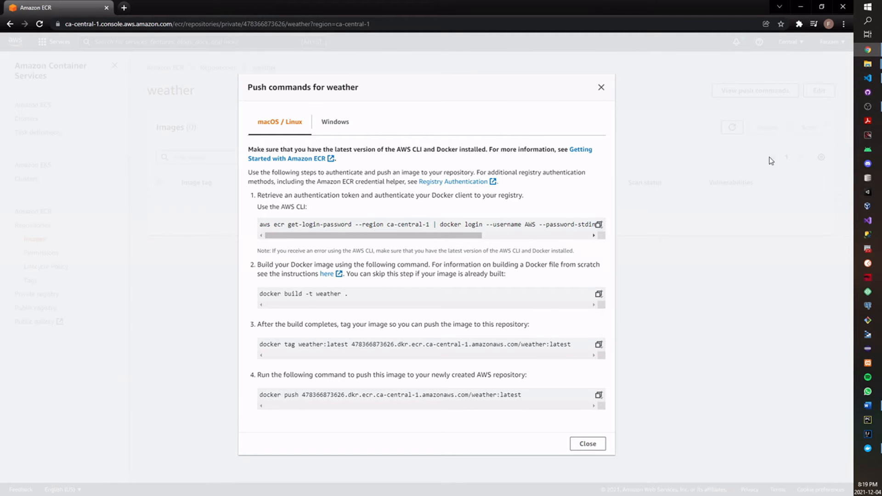
pyautogui.click(801, 7)
pyautogui.write('docker build -t weather .')
pyautogui.press('Left')
pyautogui.write(':v1')
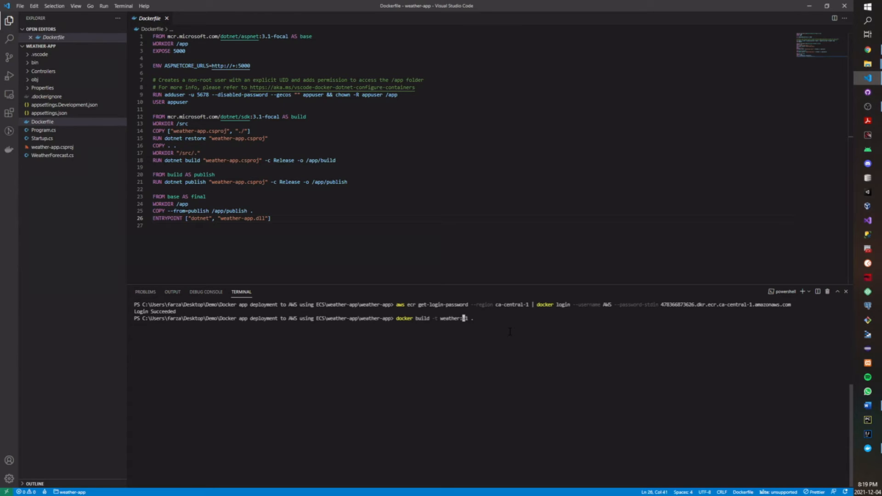
pyautogui.press('Right')
pyautogui.press('Right')
pyautogui.press('Left')
pyautogui.press('Left')
pyautogui.press('Left')
pyautogui.press('Right')
pyautogui.press('Return')
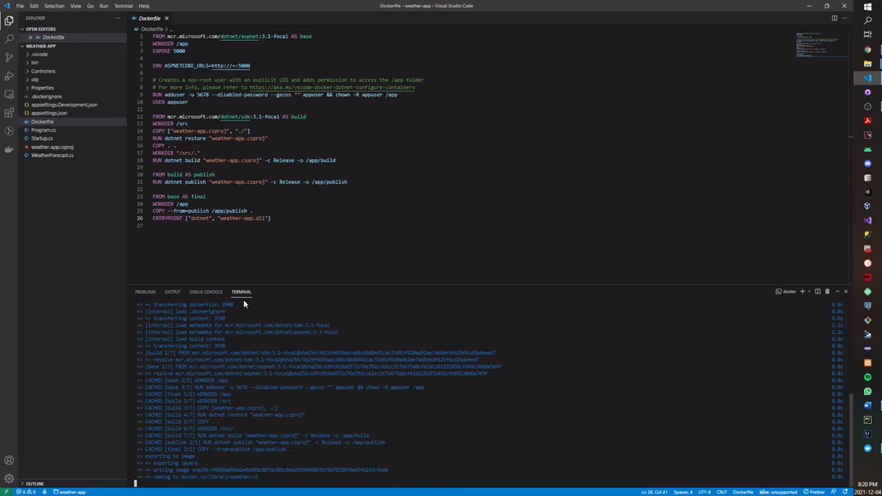
# - Examine the terminal output of the weather:v1 build, including its build steps and the build time line
pyautogui.scroll(10, 246, 432)
pyautogui.scroll(-10, 247, 433)
pyautogui.scroll(5, 246, 433)
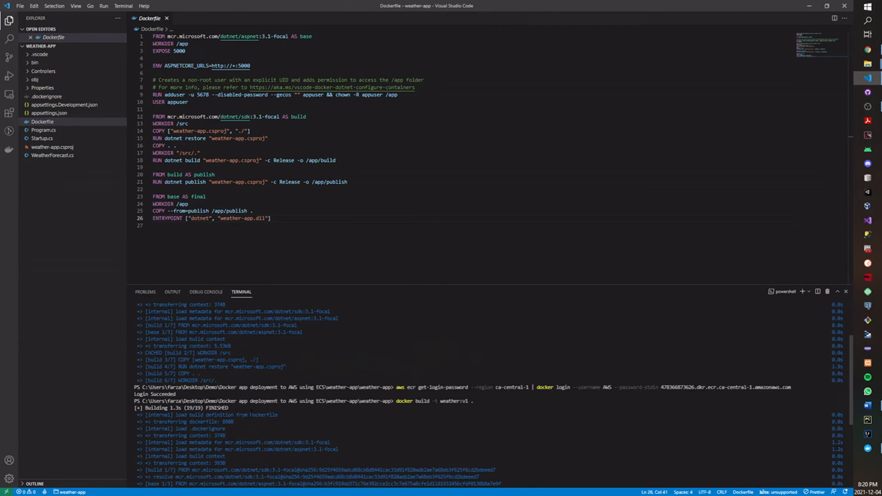
pyautogui.scroll(-5, 347, 425)
pyautogui.scroll(5, 230, 402)
pyautogui.moveTo(142, 401); pyautogui.dragTo(645, 495)
pyautogui.click(580, 390)
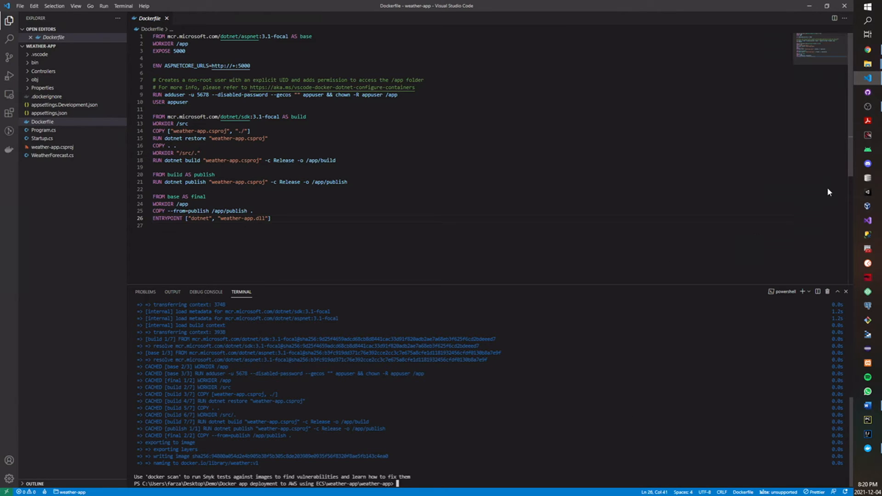
pyautogui.scroll(4, 211, 394)
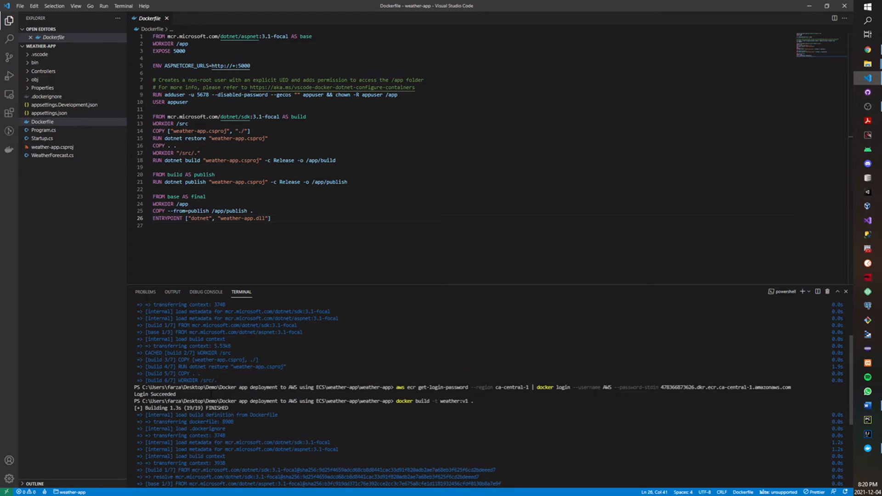
pyautogui.moveTo(146, 408); pyautogui.dragTo(241, 408)
pyautogui.click(216, 412)
pyautogui.moveTo(181, 408); pyautogui.dragTo(272, 402)
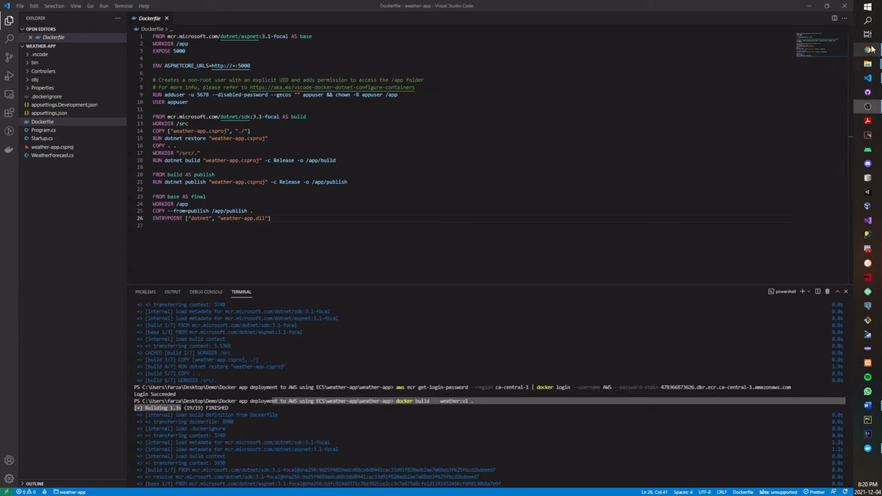
# - Copy the docker tag command from the push commands in Chrome and try to tag weather:latest for the ECR repository in the cleared terminal
pyautogui.moveTo(872, 50)
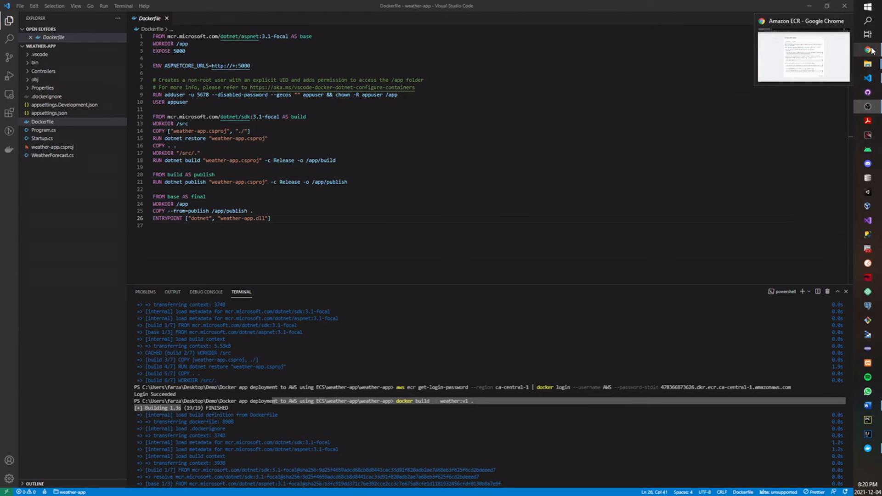
pyautogui.click(872, 50)
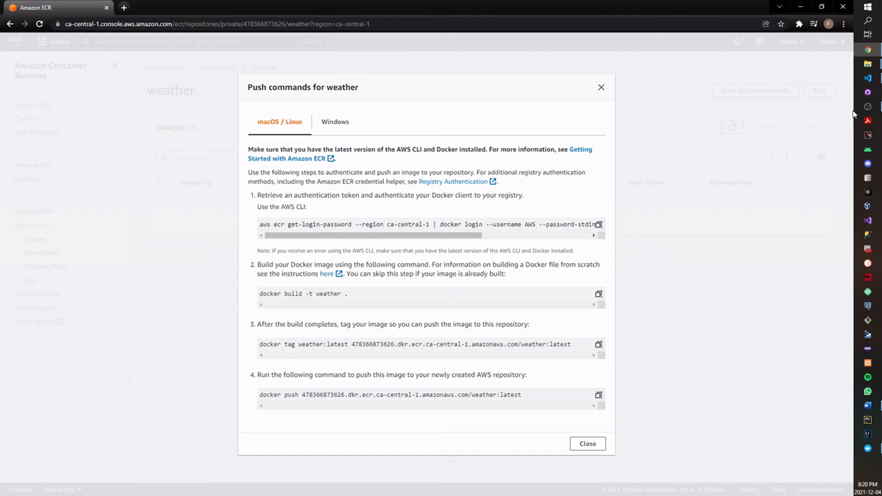
pyautogui.click(868, 78)
pyautogui.click(593, 362)
pyautogui.write('clear')
pyautogui.press('Return')
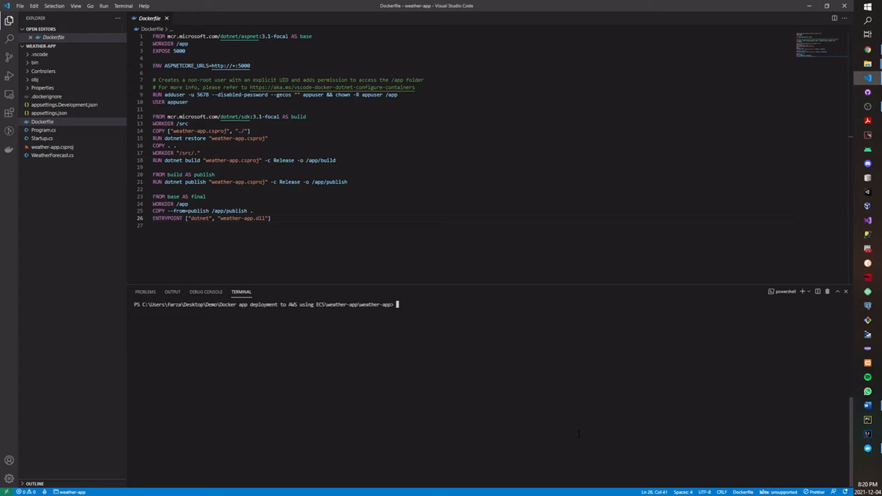
pyautogui.write('docker tag weather:latest 478366873626.dkr.ecr.ca-central-1.amazonaws.com/weather:latest')
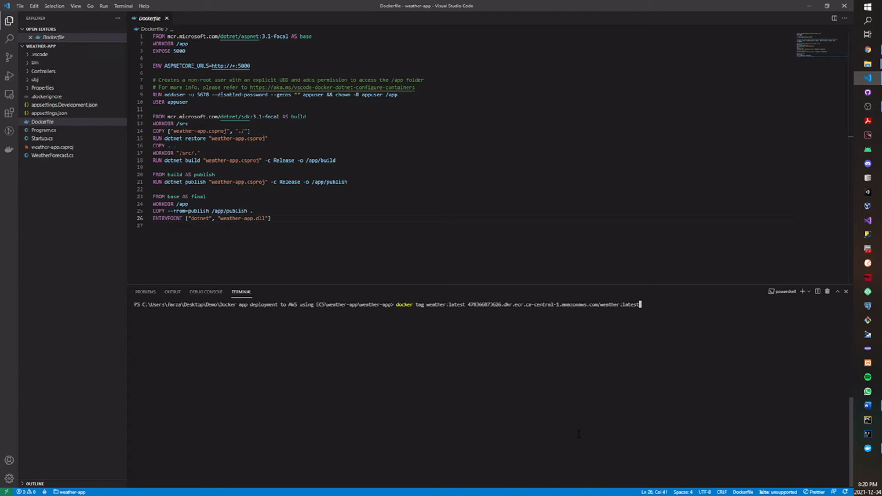
pyautogui.press('Return')
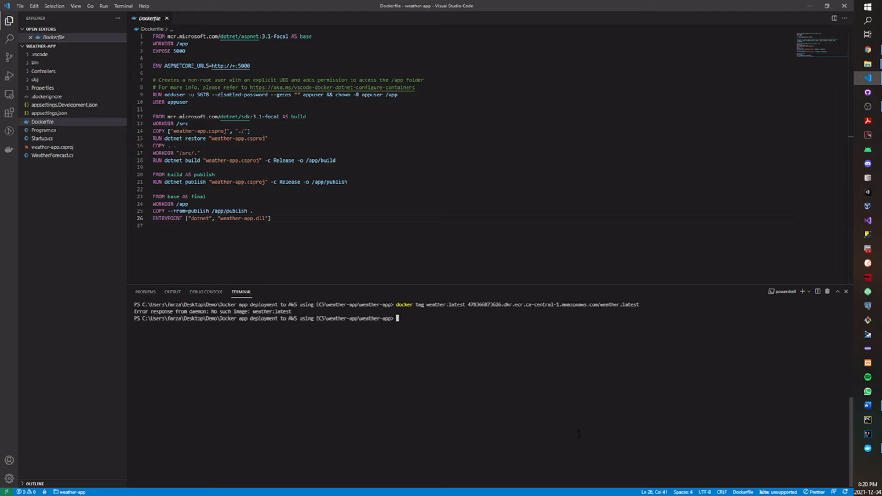
# - Rerun the docker tag command with weather:v1 as the source image, keeping the ECR repository's weather:latest as the target
pyautogui.press('Up')
pyautogui.press('Left')
pyautogui.press('Left')
pyautogui.press('Left')
pyautogui.press('Left')
pyautogui.press('Left')
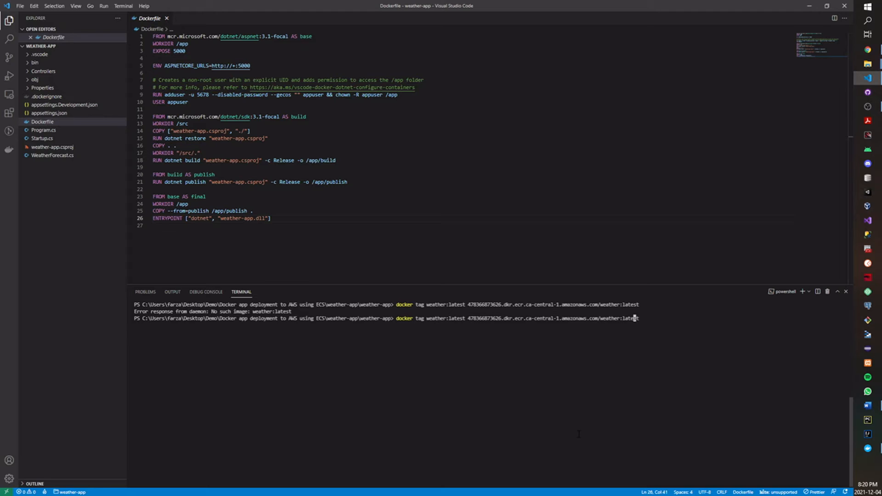
pyautogui.press('Left')
pyautogui.press('Left')
pyautogui.press('Left')
pyautogui.press('Left')
pyautogui.press('Left')
pyautogui.press('Left')
pyautogui.press('Left')
pyautogui.press('Left')
pyautogui.press('Left')
pyautogui.press('Left')
pyautogui.press('Left')
pyautogui.press('Left')
pyautogui.press('Left')
pyautogui.press('Left')
pyautogui.press('Left')
pyautogui.press('Left')
pyautogui.press('Left')
pyautogui.press('Left')
pyautogui.press('Left')
pyautogui.press('Left')
pyautogui.press('Right')
pyautogui.press('BackSpace')
pyautogui.press('BackSpace')
pyautogui.press('BackSpace')
pyautogui.press('BackSpace')
pyautogui.press('BackSpace')
pyautogui.press('BackSpace')
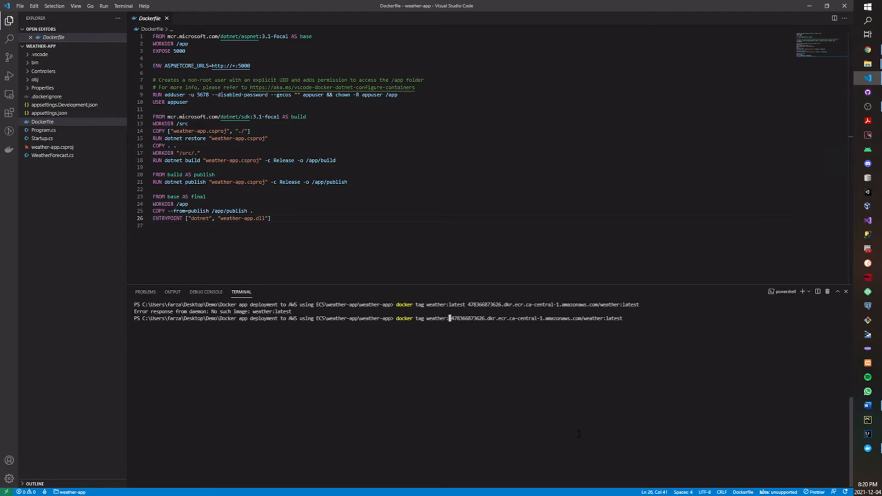
pyautogui.write('v1')
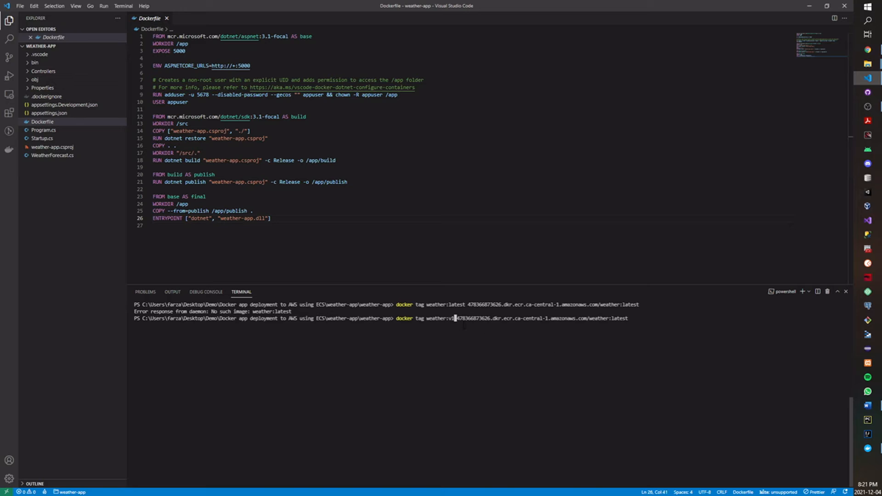
pyautogui.moveTo(457, 318); pyautogui.dragTo(637, 320)
pyautogui.click(637, 321)
pyautogui.press('Return')
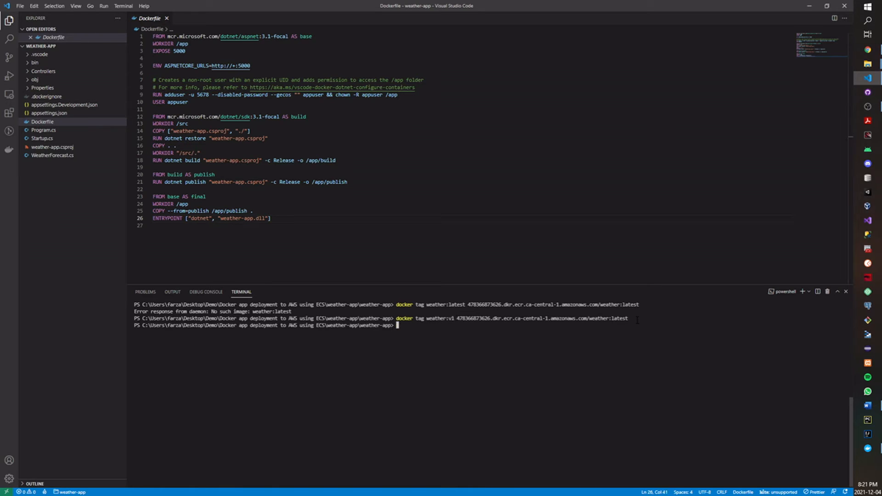
pyautogui.moveTo(637, 320); pyautogui.dragTo(426, 321)
pyautogui.click(427, 321)
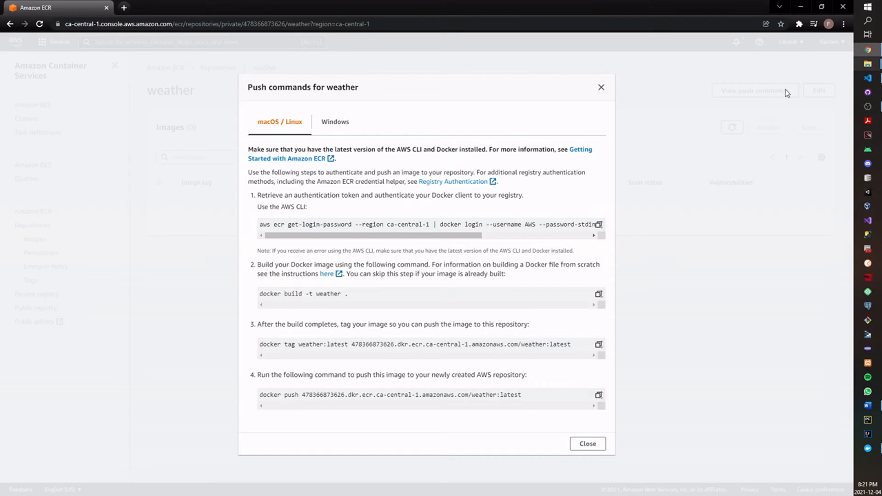
# - Copy the docker push command for weather:latest from the push commands in Chrome and run it in Visual Studio Code's terminal
pyautogui.click(868, 49)
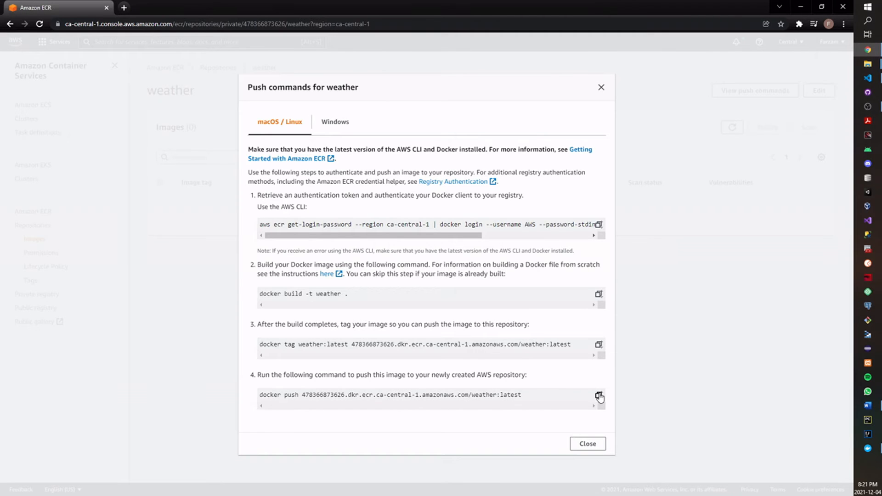
pyautogui.click(868, 78)
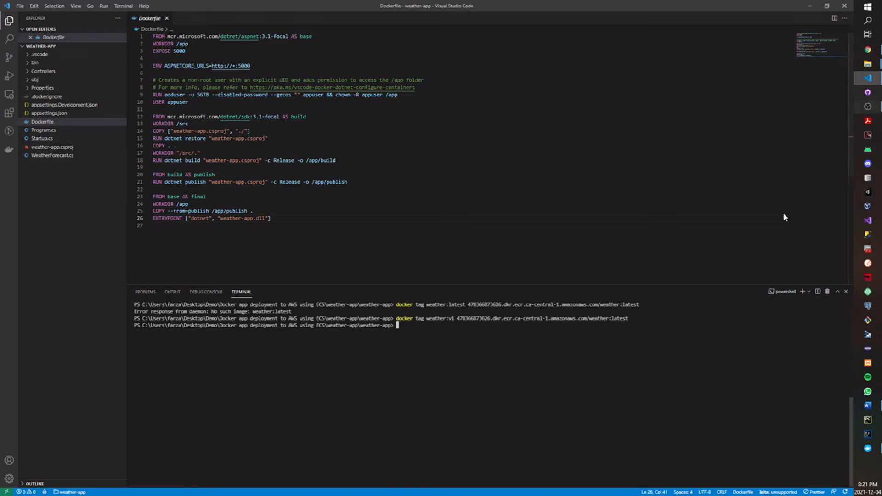
pyautogui.write('docker push 478366873626.dkr.ecr.ca-central-1.amazonaws.com/weather:latest')
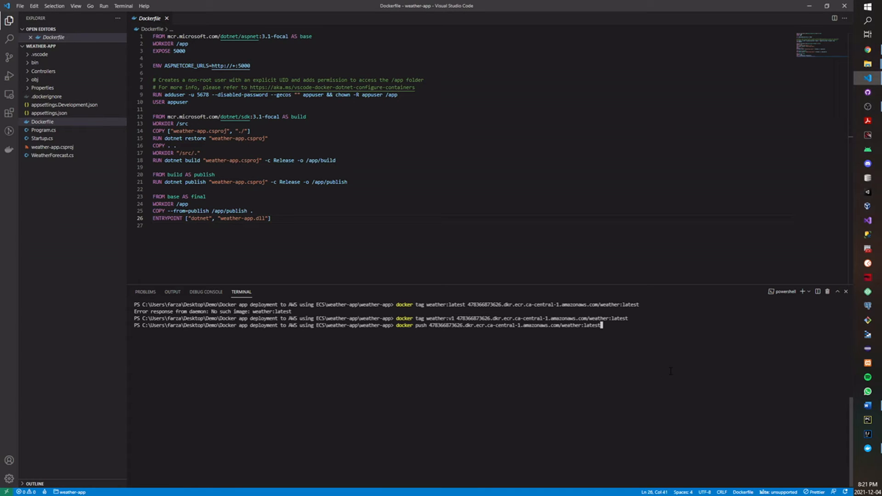
pyautogui.press('Return')
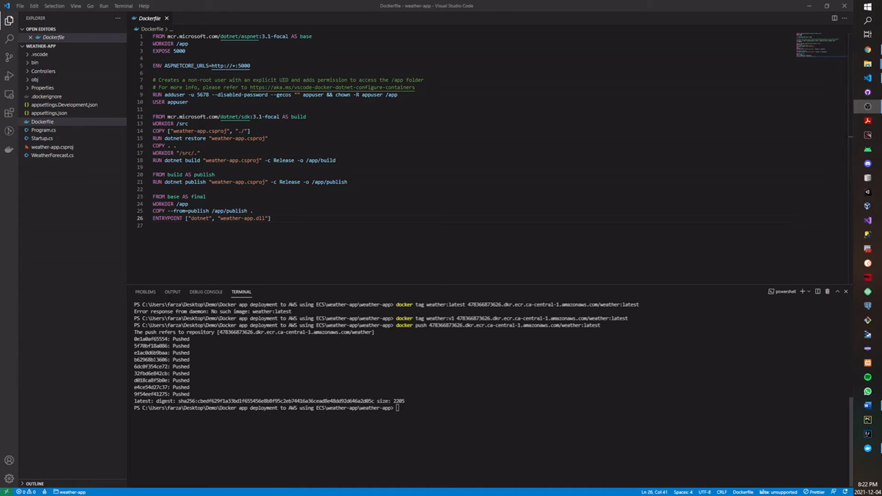
pyautogui.moveTo(134, 332); pyautogui.dragTo(446, 402)
pyautogui.click(467, 404)
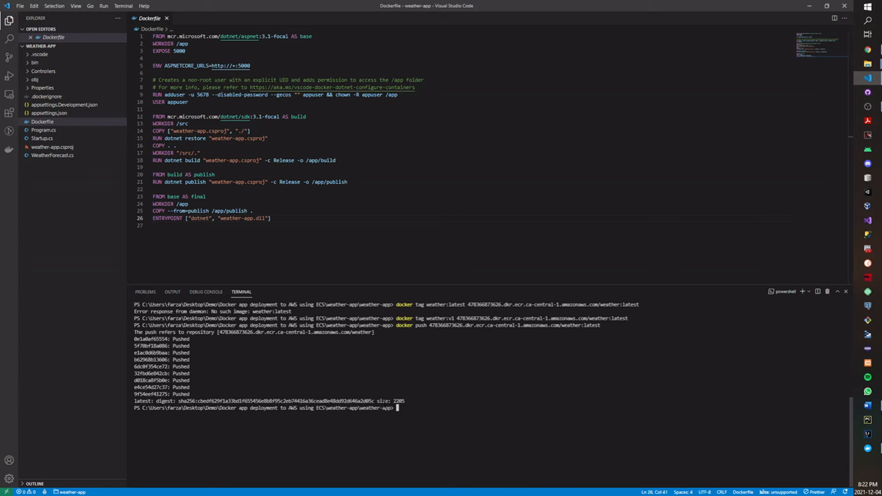
# - Return to Chrome, refresh the weather repository's image list behind the push commands, and copy the URI of the image tagged latest
pyautogui.click(809, 6)
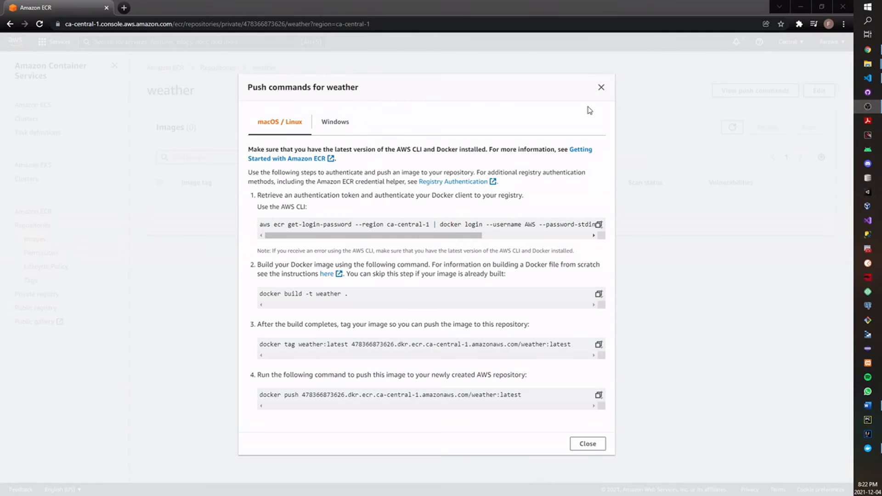
pyautogui.click(601, 87)
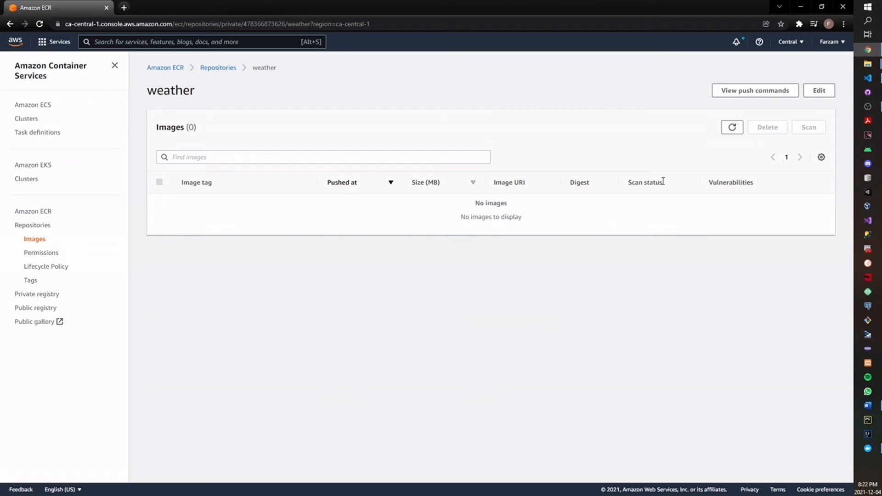
pyautogui.click(732, 129)
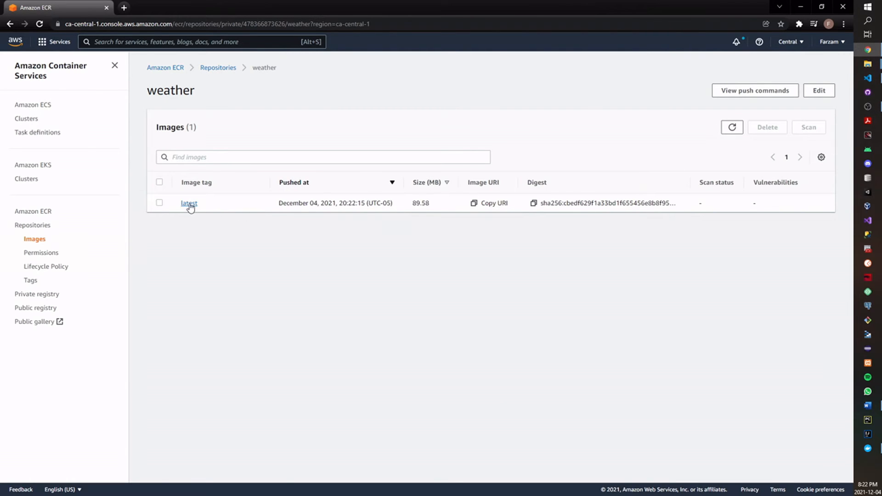
pyautogui.click(474, 204)
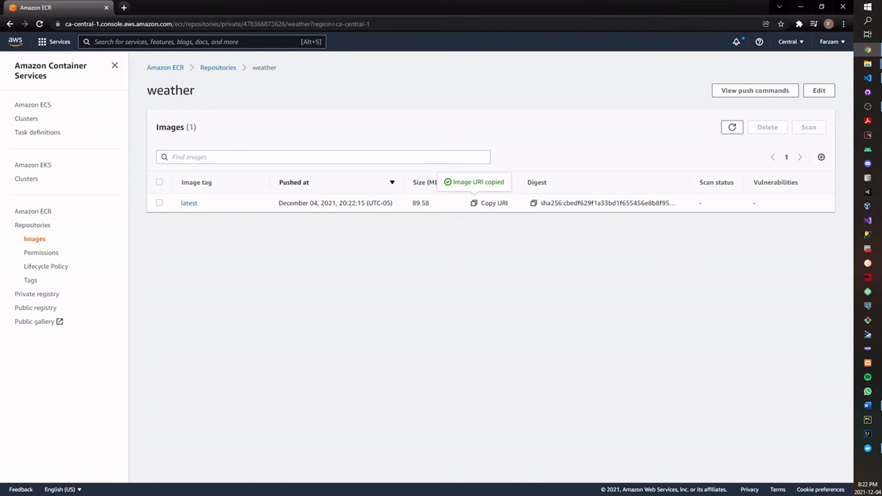
pyautogui.hotkey('alt', 'Tab')
pyautogui.hotkey('alt', 'Tab')
pyautogui.hotkey('alt', 'Tab')
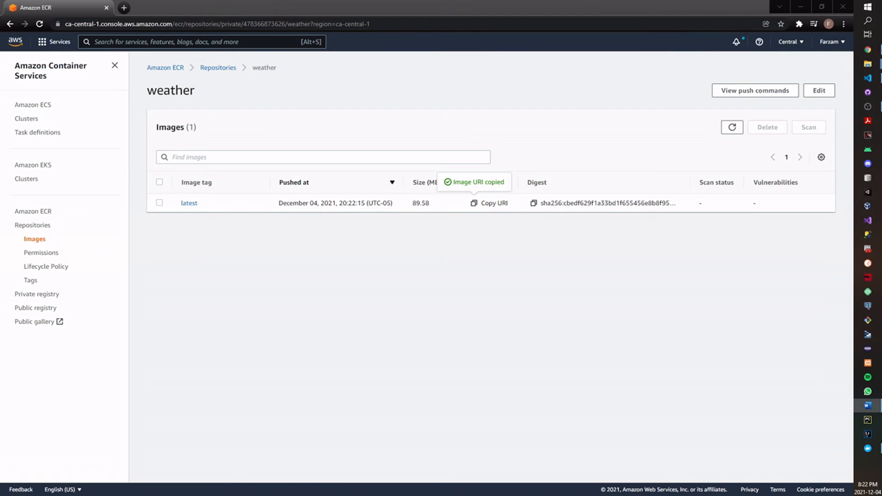
# - Search the AWS services for ecs and open the Clusters page of Amazon ECS
pyautogui.click(105, 45)
pyautogui.write('ec')
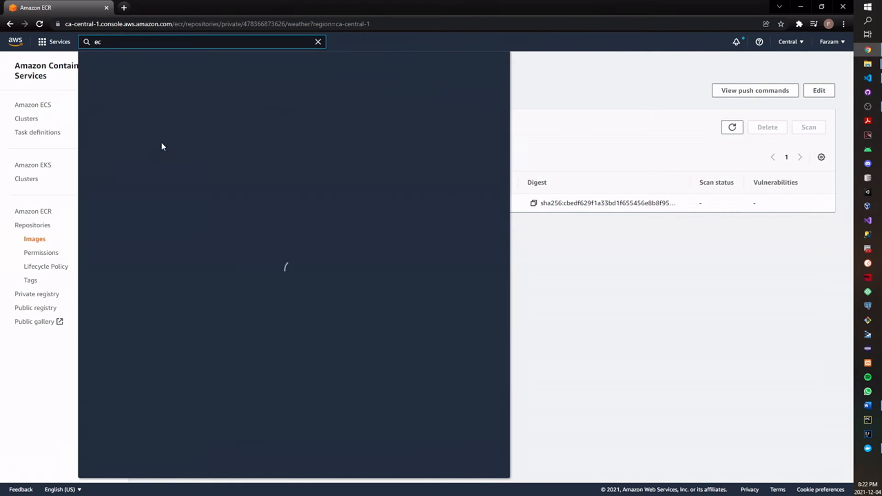
pyautogui.write('s')
pyautogui.click(266, 112)
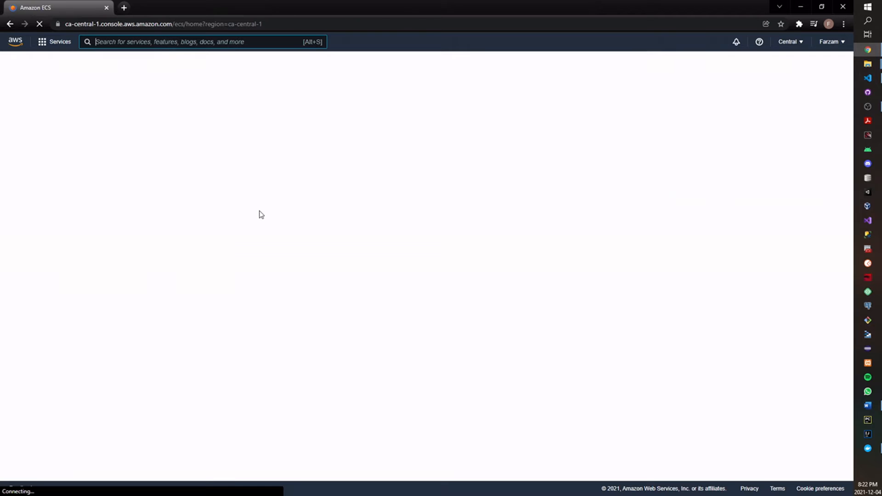
pyautogui.click(37, 98)
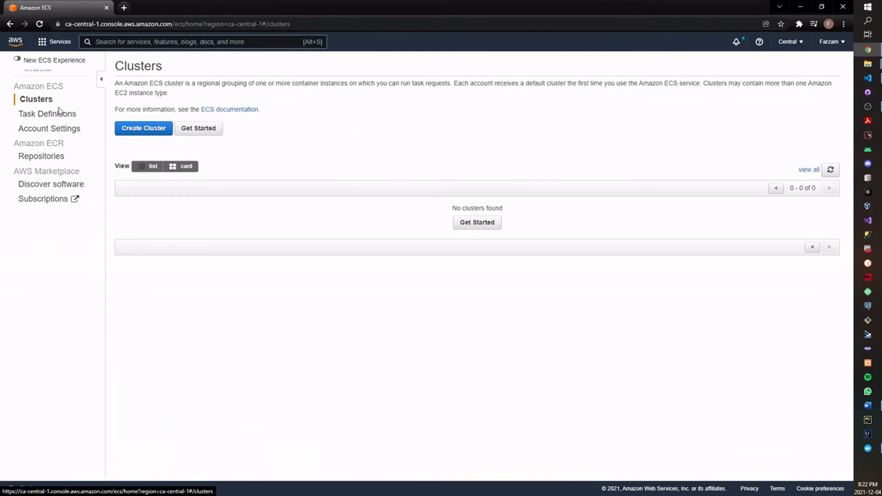
# - Start creating a cluster from the EC2 Linux + Networking template and proceed to its configuration
pyautogui.click(162, 133)
pyautogui.click(389, 204)
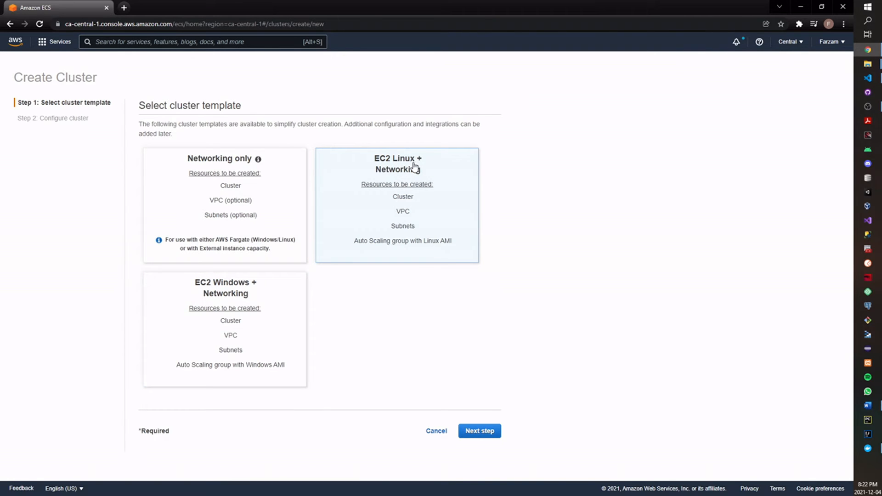
pyautogui.click(489, 433)
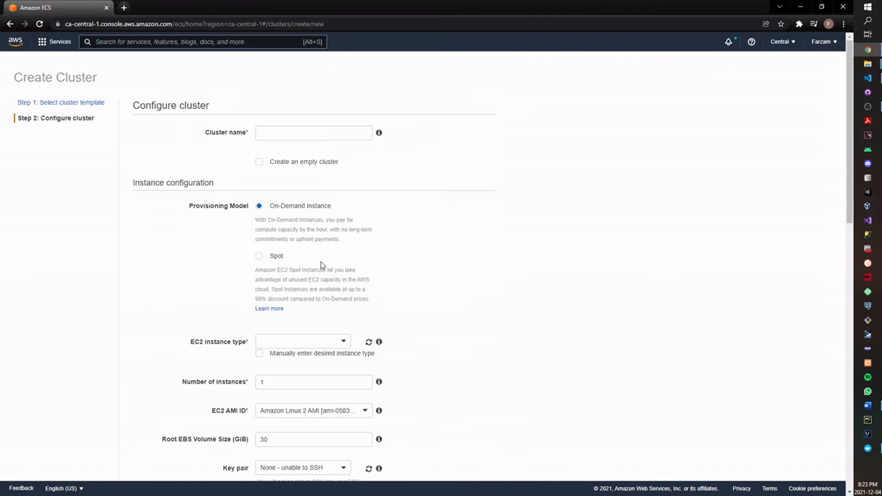
# - Name the cluster weather and choose t2.micro as its EC2 instance type
pyautogui.click(314, 139)
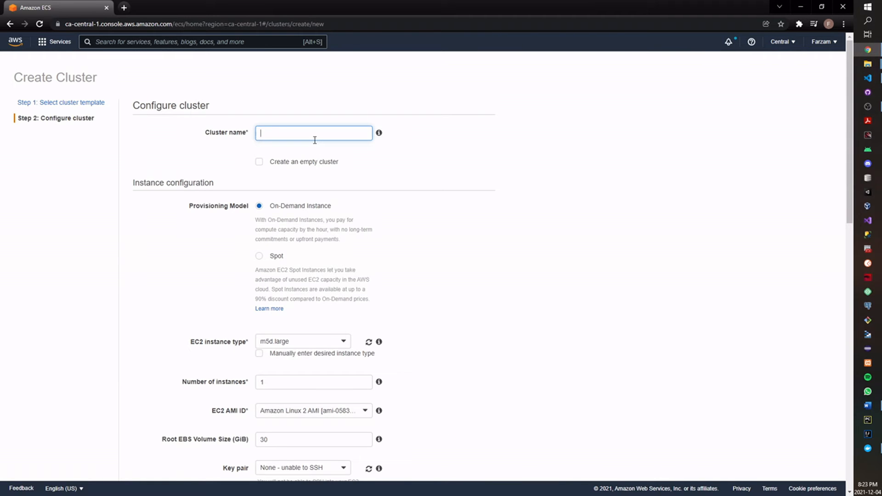
pyautogui.write('weather')
pyautogui.scroll(-3, 317, 187)
pyautogui.click(319, 188)
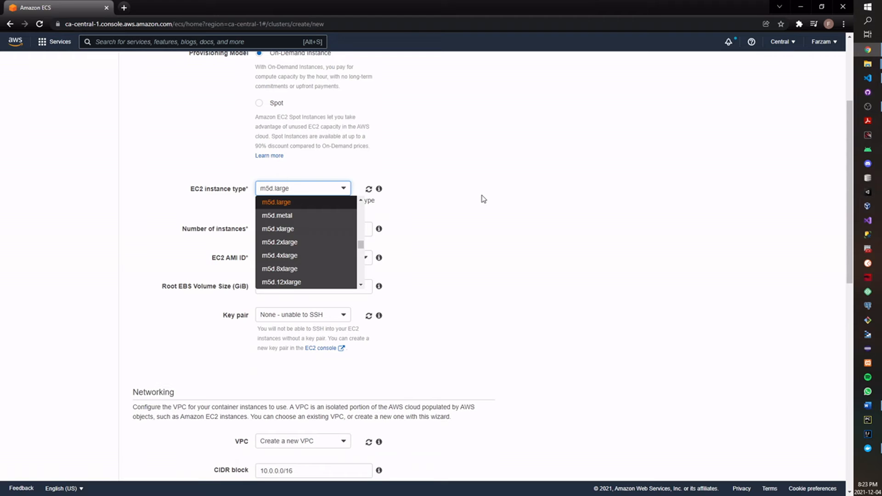
pyautogui.press('t')
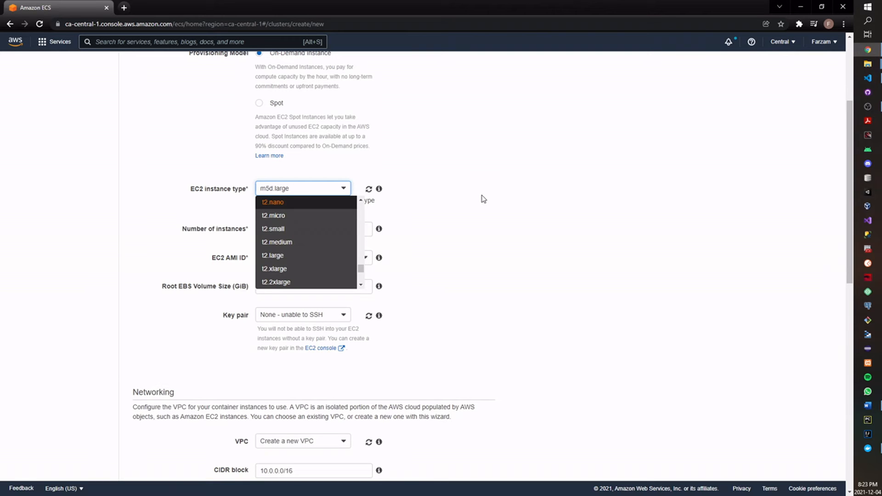
pyautogui.click(309, 218)
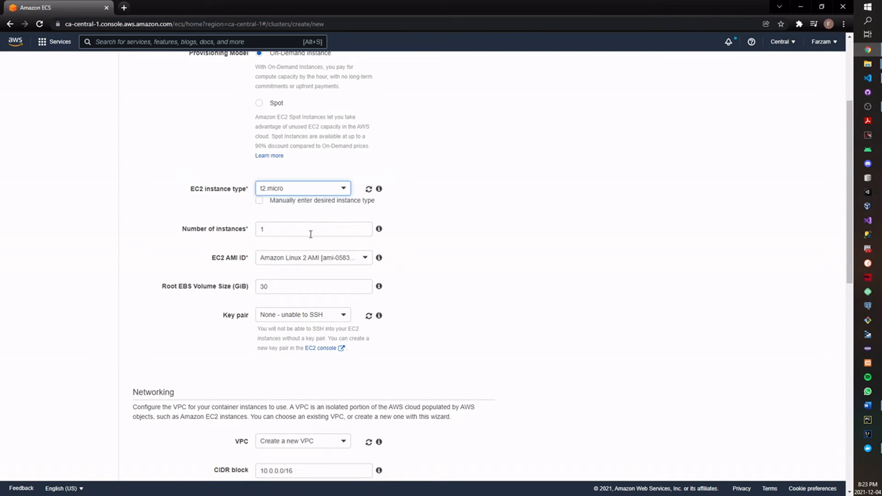
# - Set the cluster's number of instances to 2 and review the instance type choice
pyautogui.doubleClick(305, 229)
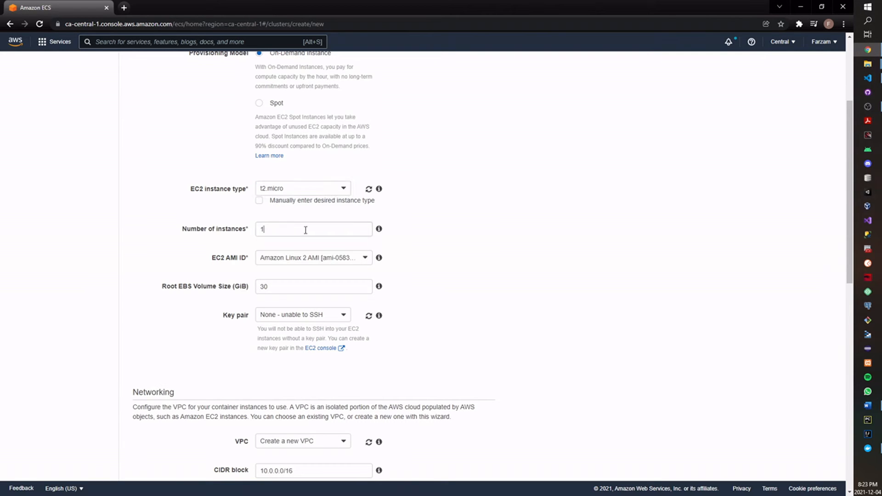
pyautogui.write('2')
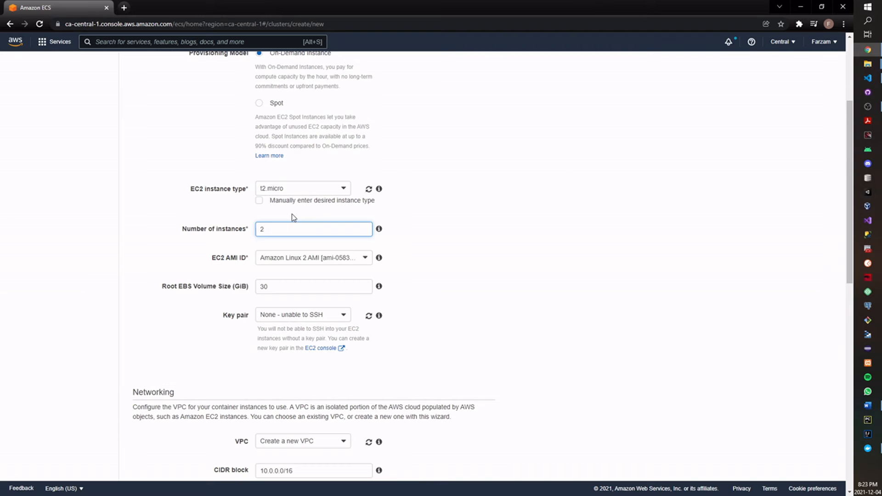
pyautogui.click(271, 187)
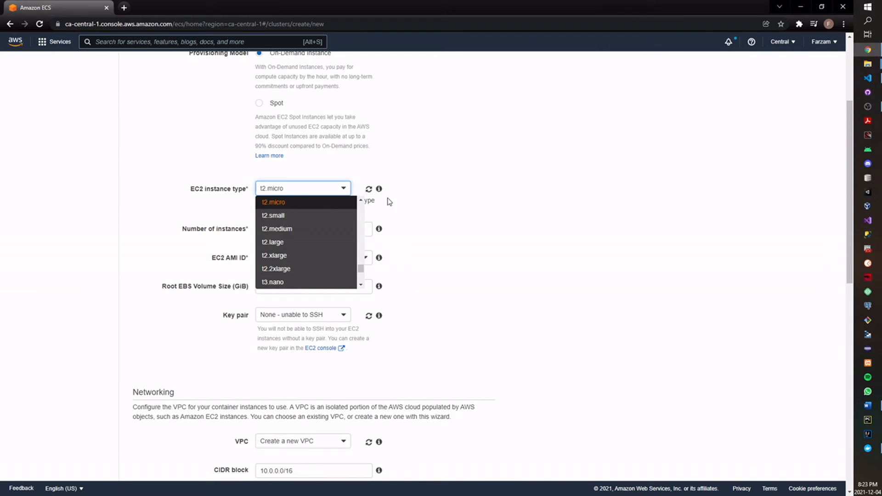
pyautogui.click(481, 199)
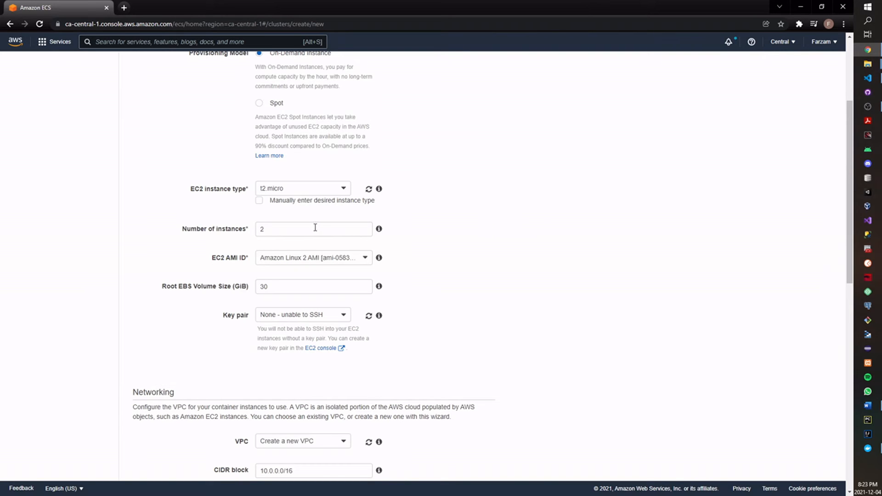
pyautogui.moveTo(305, 228); pyautogui.dragTo(236, 227)
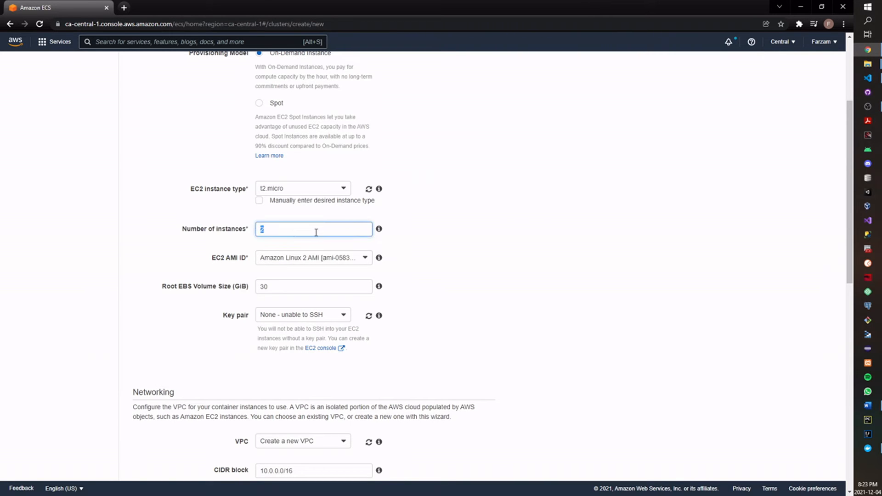
pyautogui.click(464, 222)
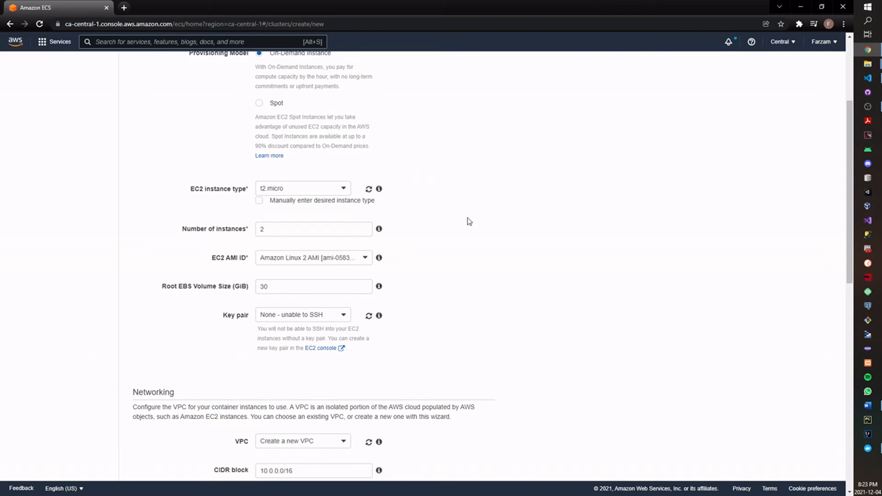
pyautogui.click(458, 240)
# - Select the existing VPC with the 172.31.0.0/16 range for the cluster's networking
pyautogui.scroll(-3, 279, 324)
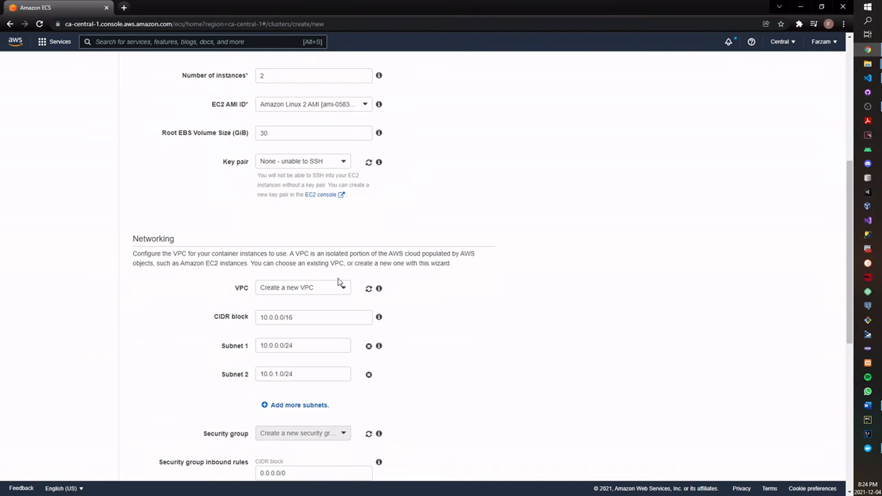
pyautogui.click(297, 293)
pyautogui.click(301, 314)
pyautogui.scroll(-3, 300, 317)
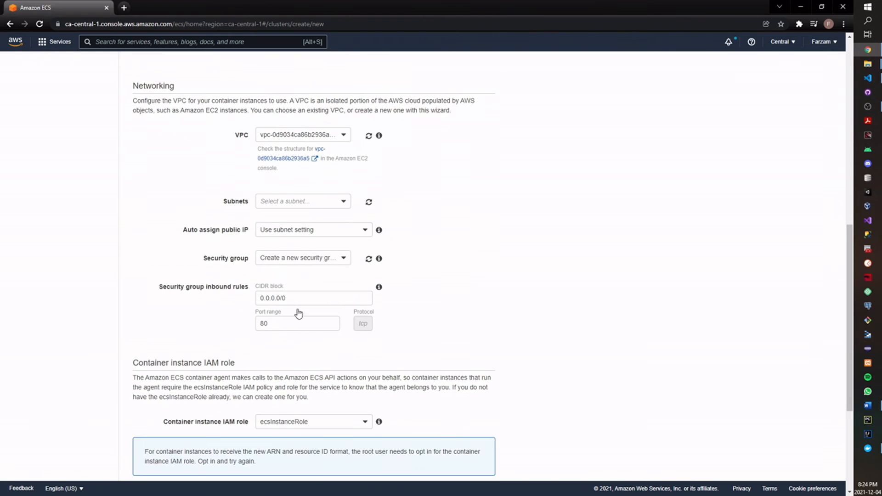
pyautogui.click(300, 130)
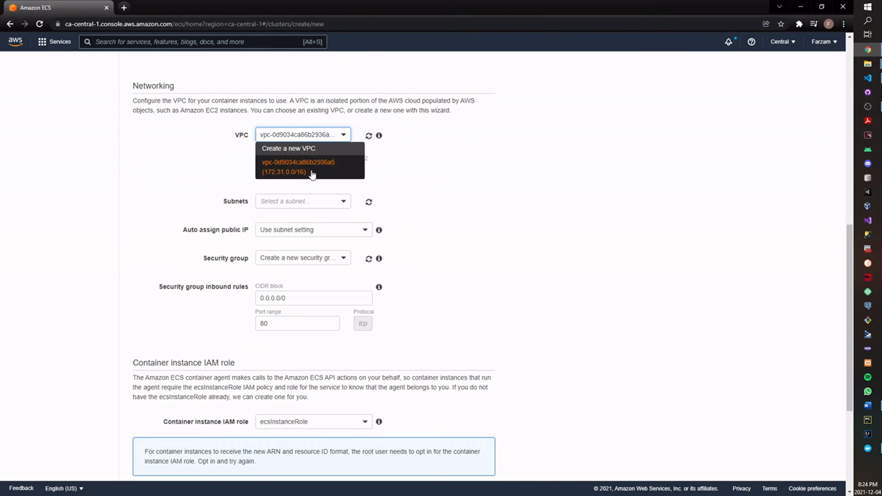
pyautogui.click(314, 176)
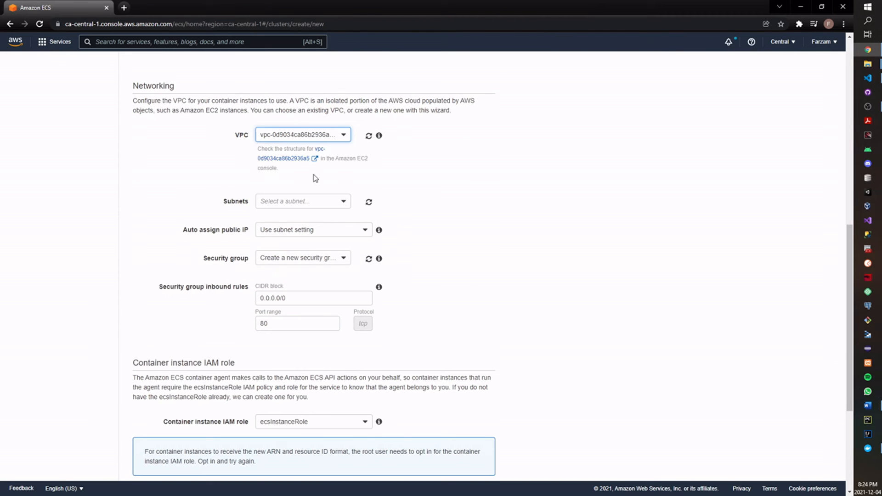
# - Add the ca-central-1a (172.31.16.0/20) and ca-central-1b (172.31.0.0/20) subnets to the cluster's networking
pyautogui.click(334, 206)
pyautogui.scroll(-2, 322, 260)
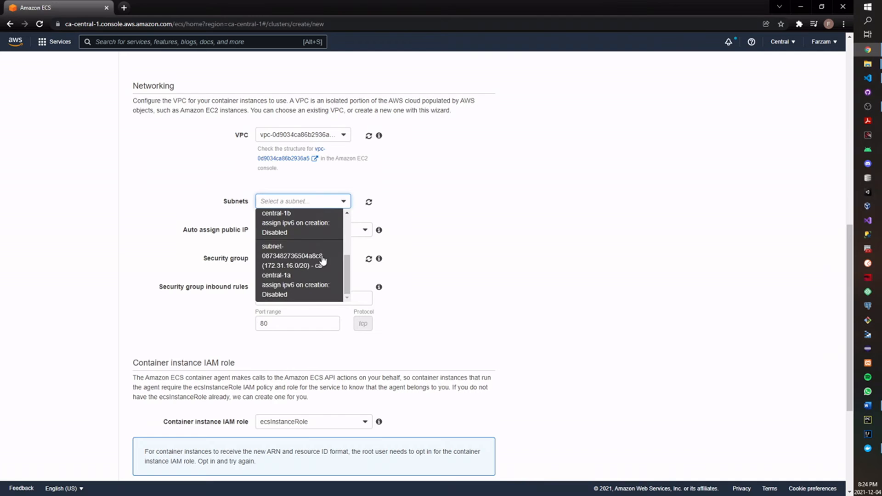
pyautogui.scroll(2, 348, 248)
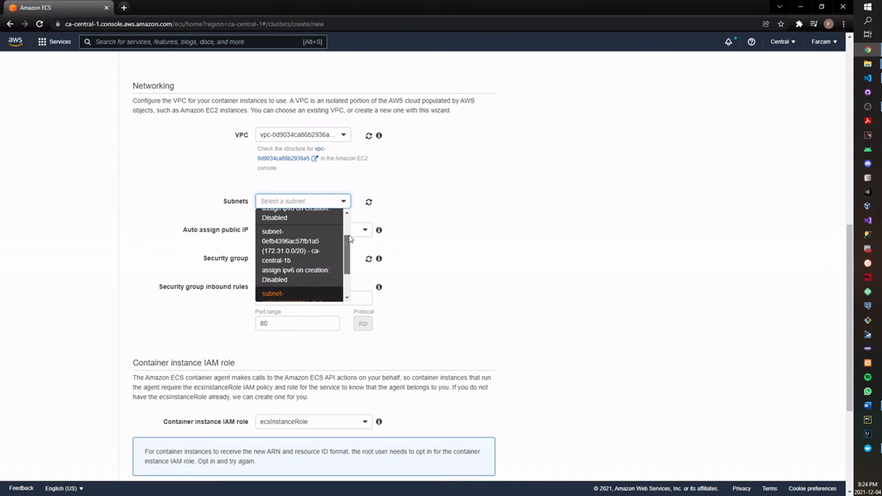
pyautogui.scroll(-2, 351, 250)
pyautogui.scroll(3, 351, 250)
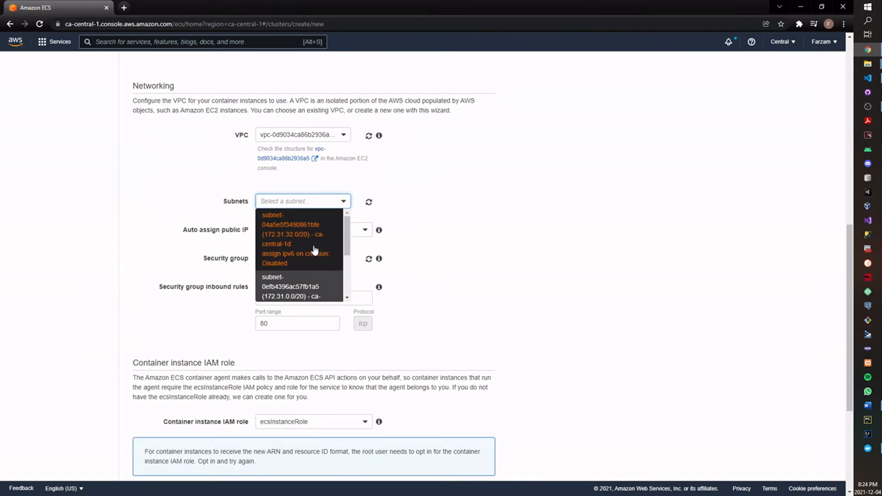
pyautogui.scroll(-2, 324, 259)
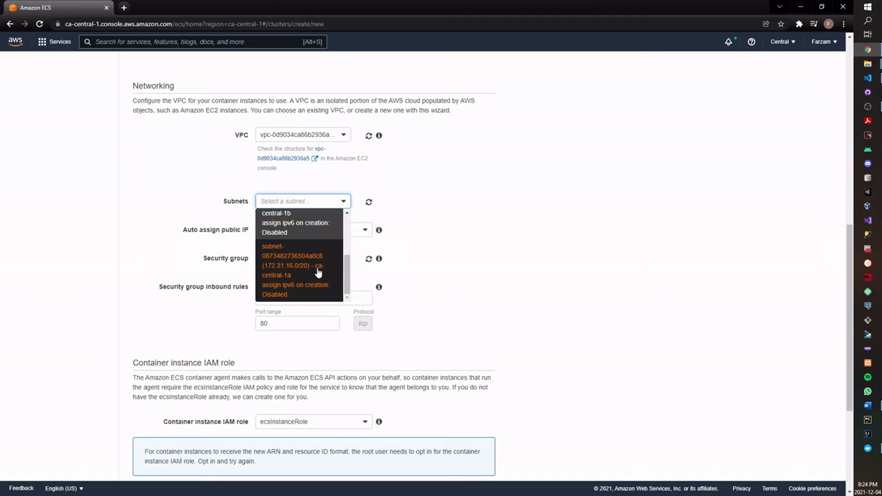
pyautogui.click(319, 275)
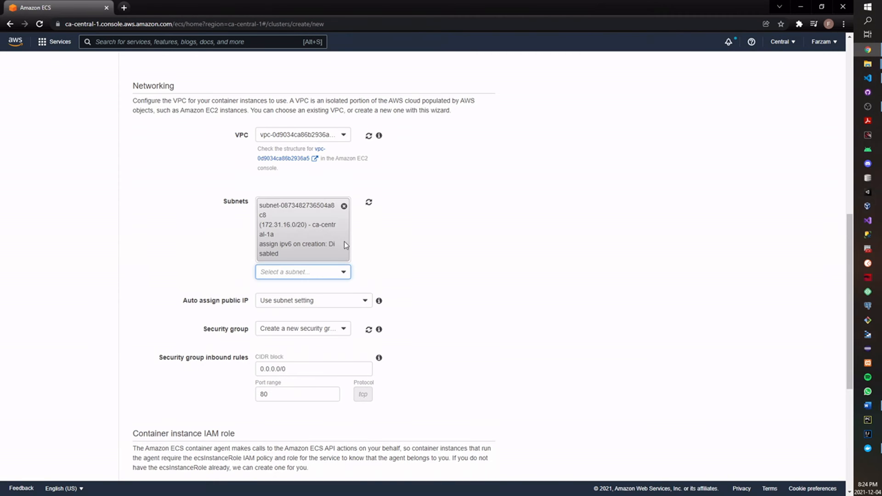
pyautogui.click(329, 275)
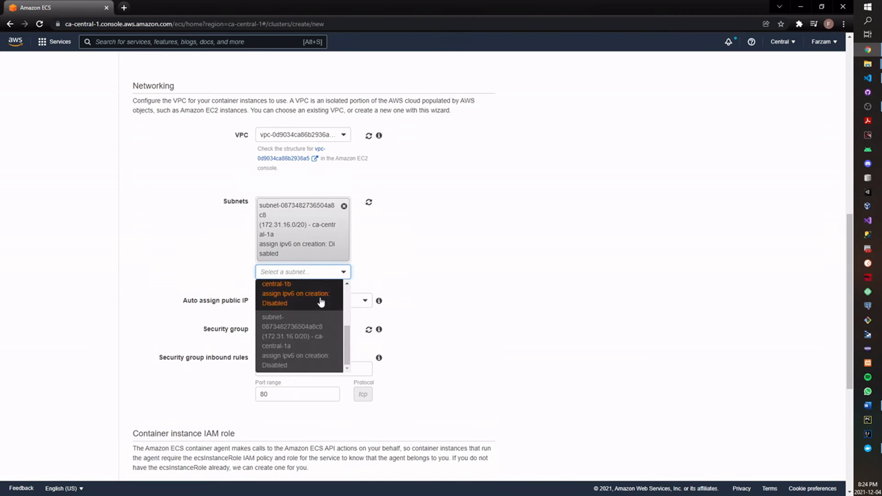
pyautogui.click(287, 304)
pyautogui.click(247, 314)
# - Enable auto-assignment of public IPs and choose the existing default security group for the cluster
pyautogui.scroll(-3, 211, 312)
pyautogui.click(290, 214)
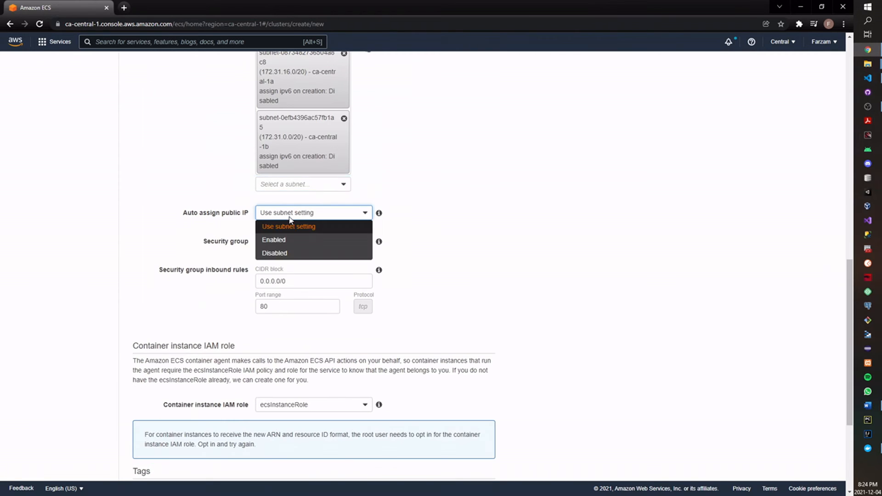
pyautogui.click(305, 241)
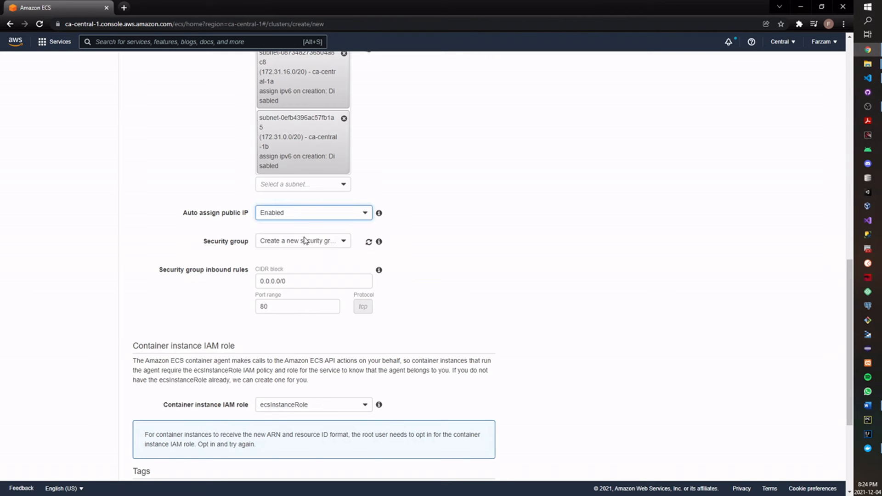
pyautogui.click(284, 242)
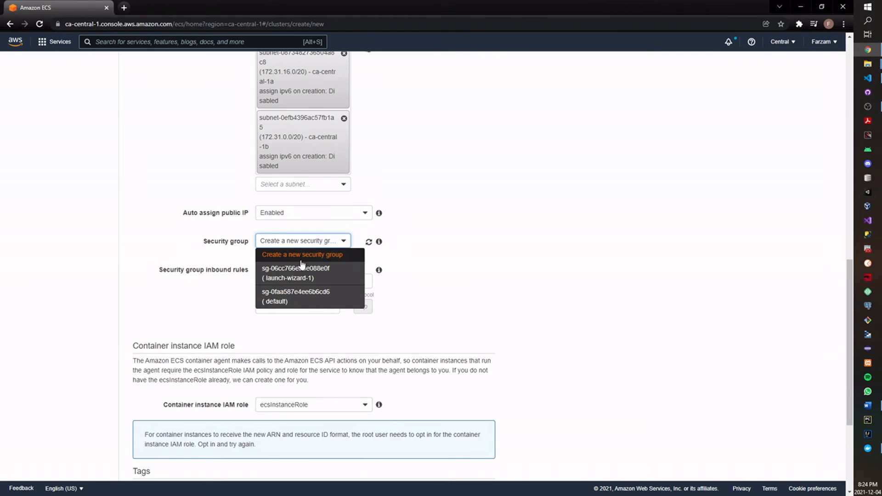
pyautogui.click(268, 301)
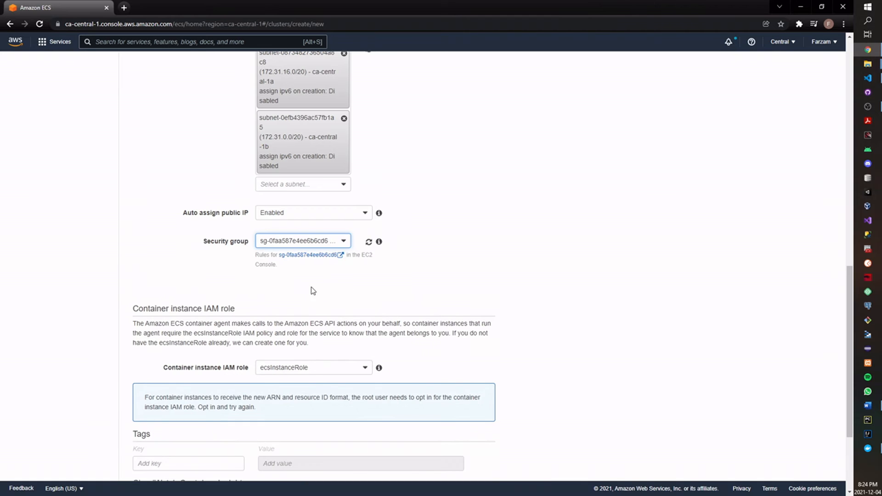
# - Set the container instance IAM role to Create new role and create the cluster
pyautogui.scroll(-3, 466, 274)
pyautogui.click(294, 238)
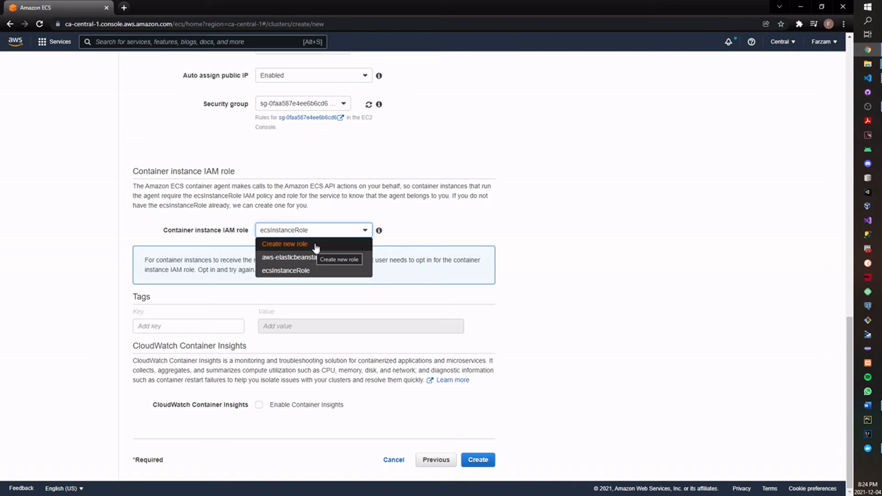
pyautogui.click(289, 243)
pyautogui.click(342, 238)
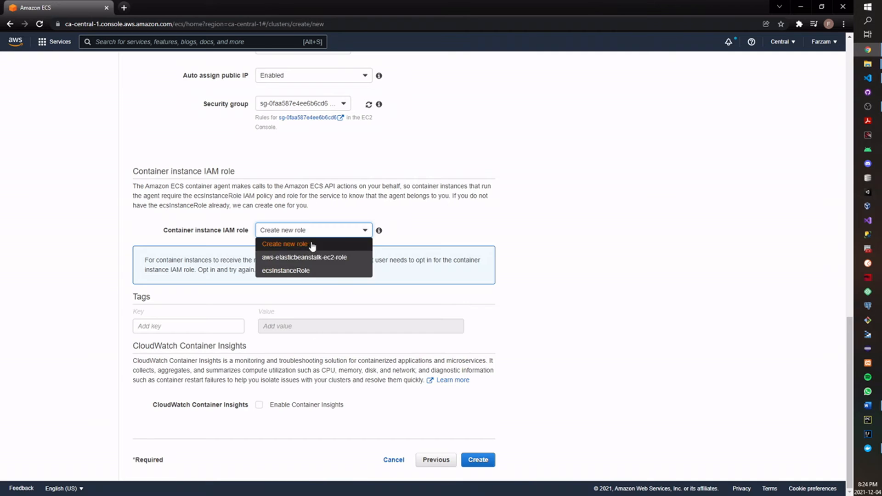
pyautogui.click(321, 251)
pyautogui.click(326, 235)
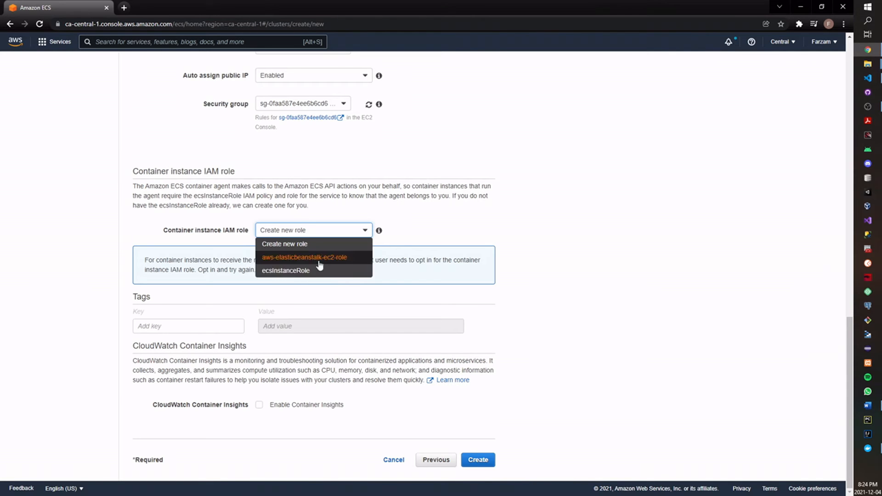
pyautogui.click(317, 271)
pyautogui.click(322, 226)
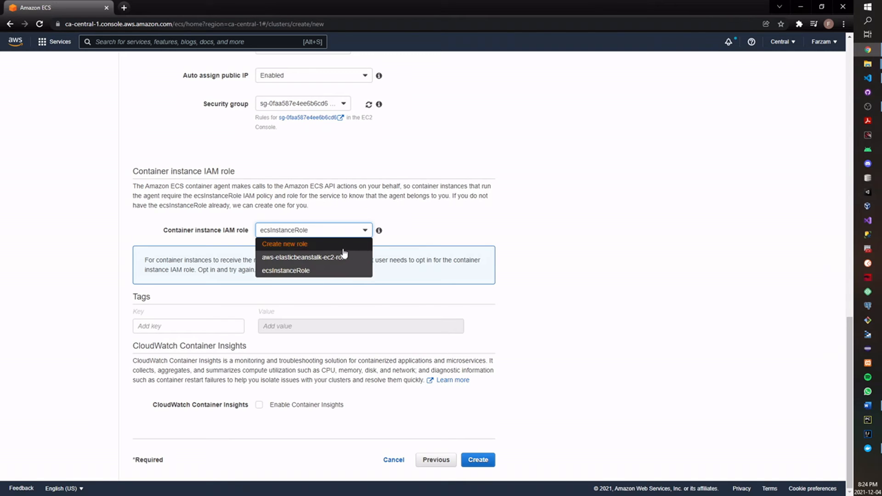
pyautogui.click(338, 245)
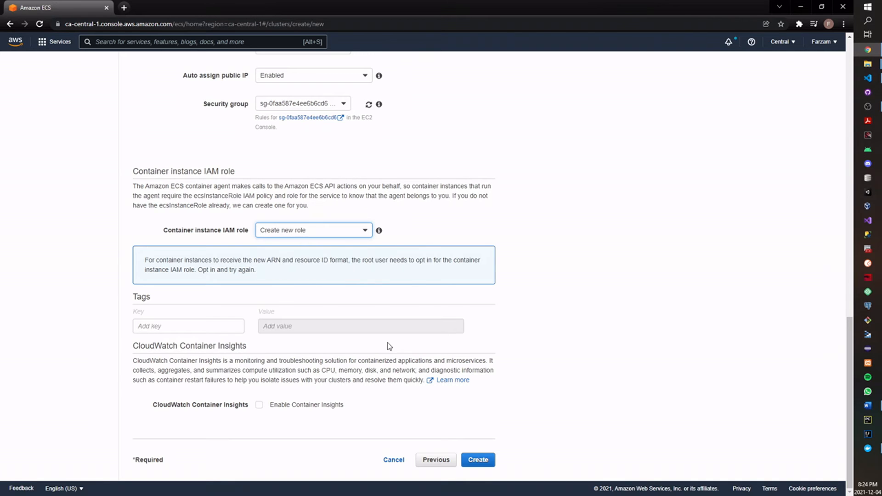
pyautogui.click(480, 461)
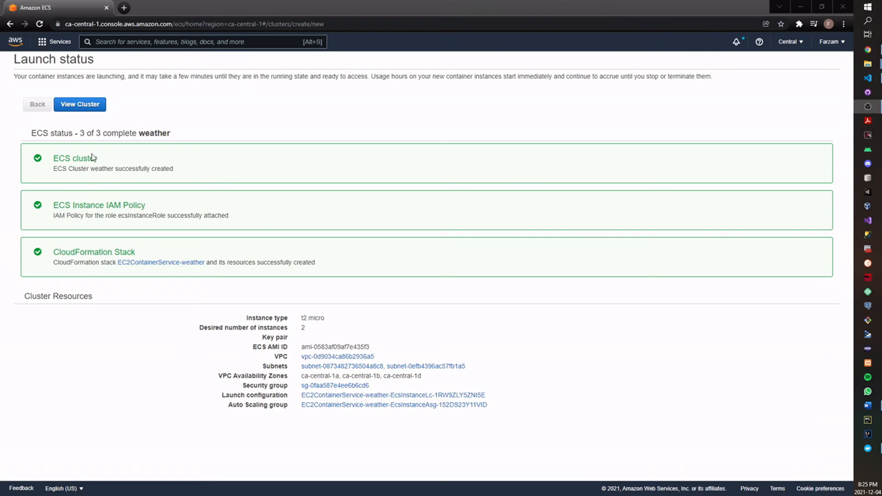
# - View the new weather cluster's ECS instances and refresh the list
pyautogui.click(83, 108)
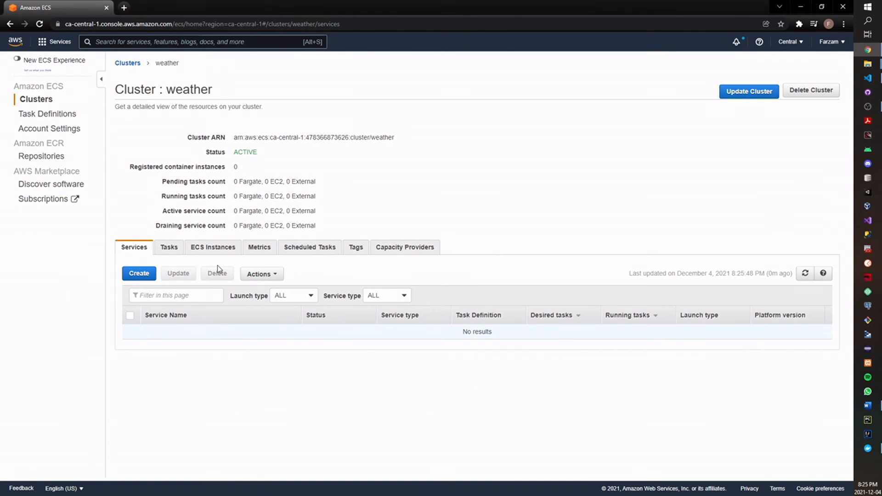
pyautogui.click(217, 252)
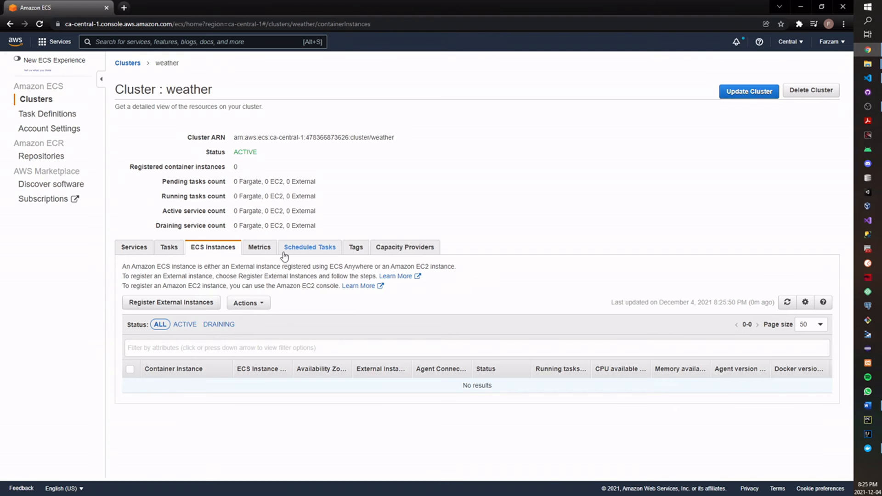
pyautogui.click(787, 302)
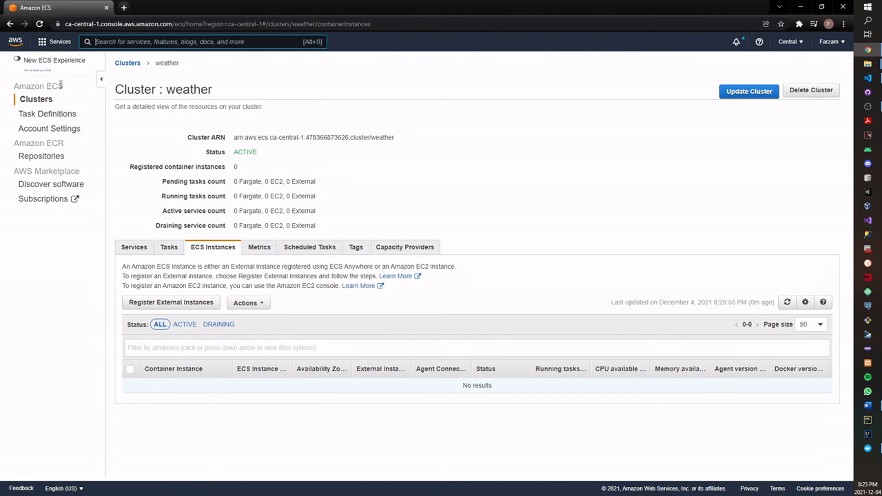
# - Open the EC2 console in a second browser tab and examine the running instances
pyautogui.keyDown('ctrl'); pyautogui.click(35, 101); pyautogui.keyUp('ctrl')
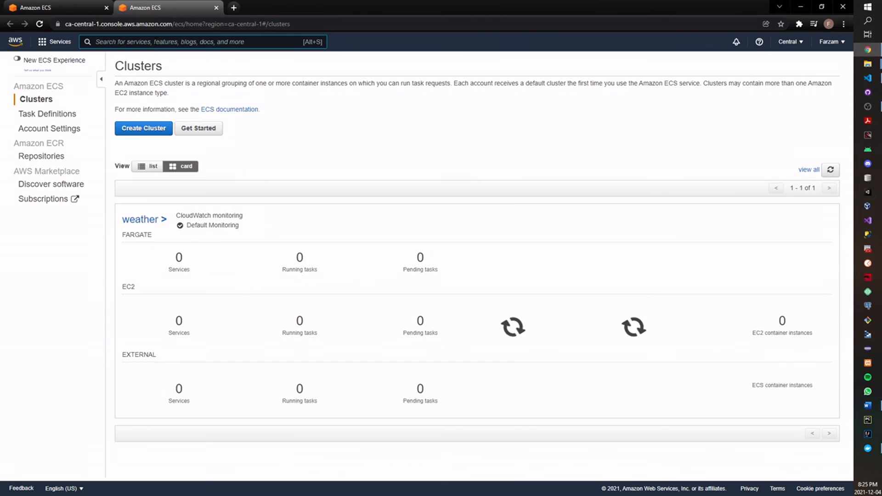
pyautogui.write('ec2')
pyautogui.click(221, 115)
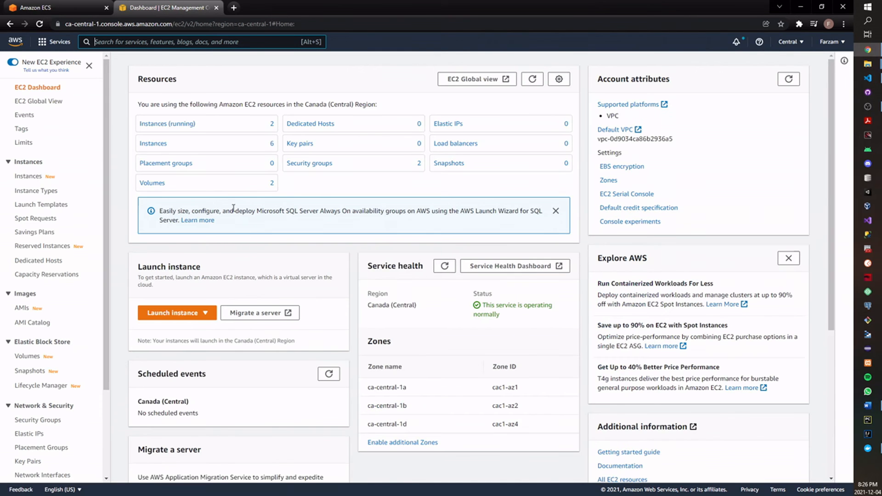
pyautogui.click(181, 125)
pyautogui.click(212, 82)
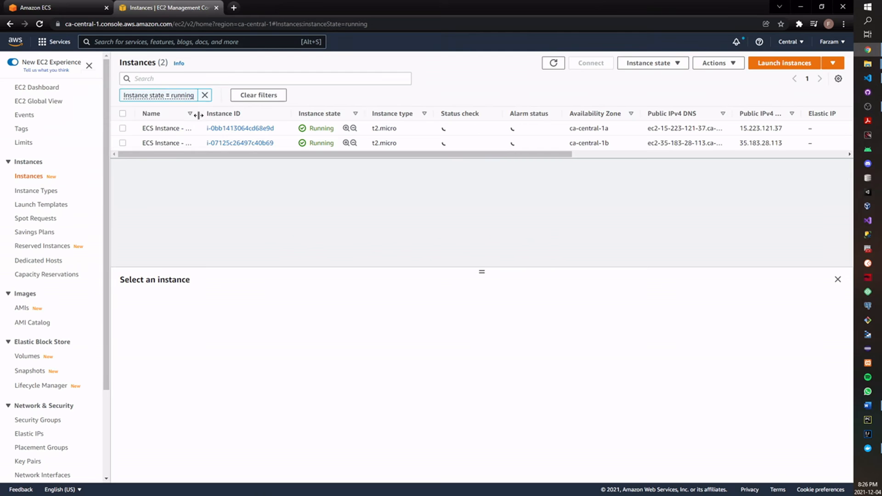
pyautogui.hscroll(3, 198, 142)
# - Return to the weather cluster and refresh its ECS instances list repeatedly to check which instances have registered
pyautogui.hotkey('ctrl', 'shift', 'Tab')
pyautogui.click(787, 302)
pyautogui.click(787, 302)
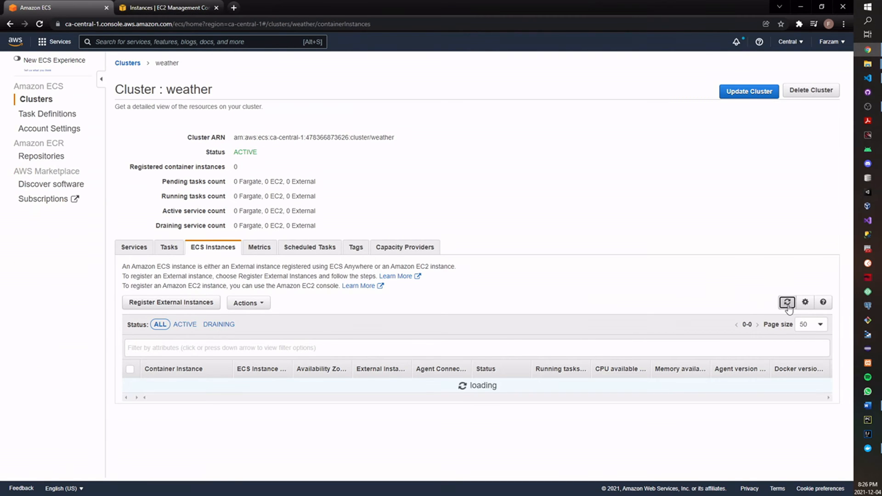
pyautogui.click(787, 302)
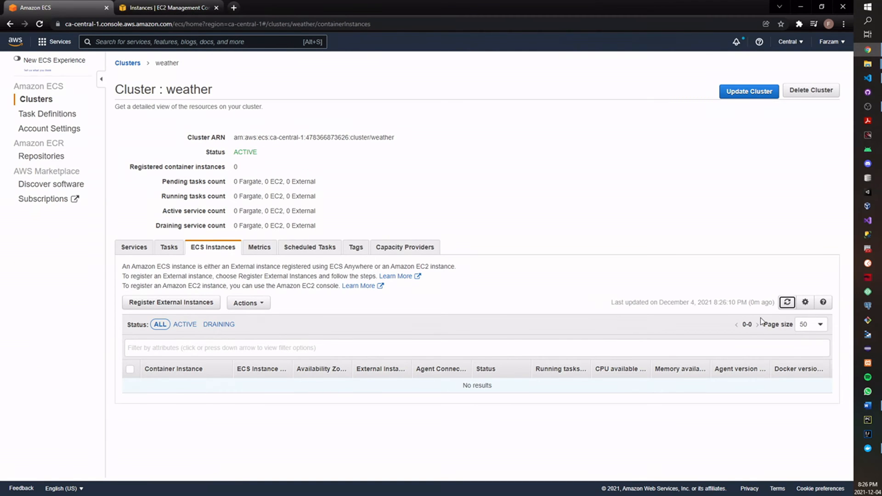
pyautogui.click(790, 305)
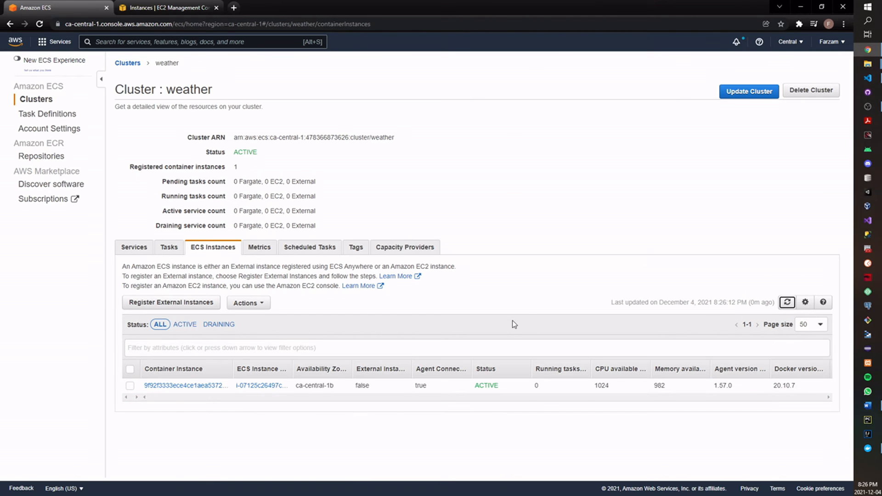
pyautogui.click(787, 303)
pyautogui.click(787, 302)
pyautogui.click(273, 248)
pyautogui.click(212, 248)
pyautogui.click(788, 303)
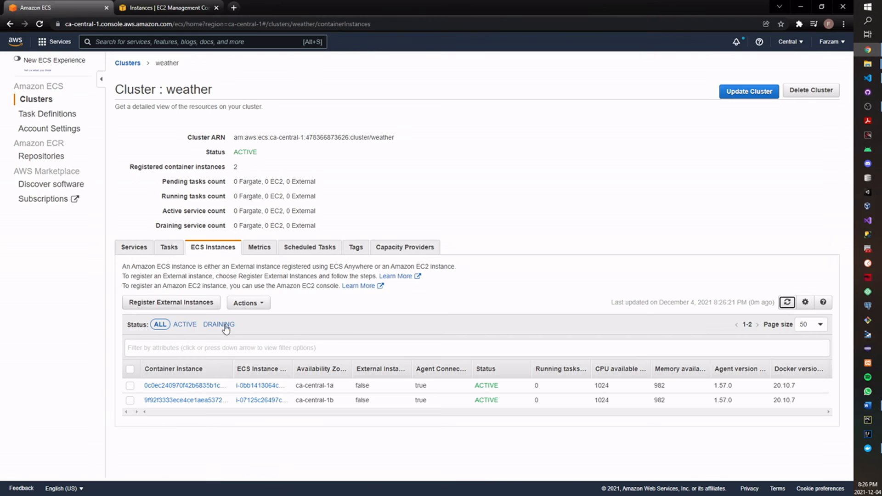
# - Start a new task definition with the EC2 launch type and proceed to its configuration
pyautogui.click(64, 118)
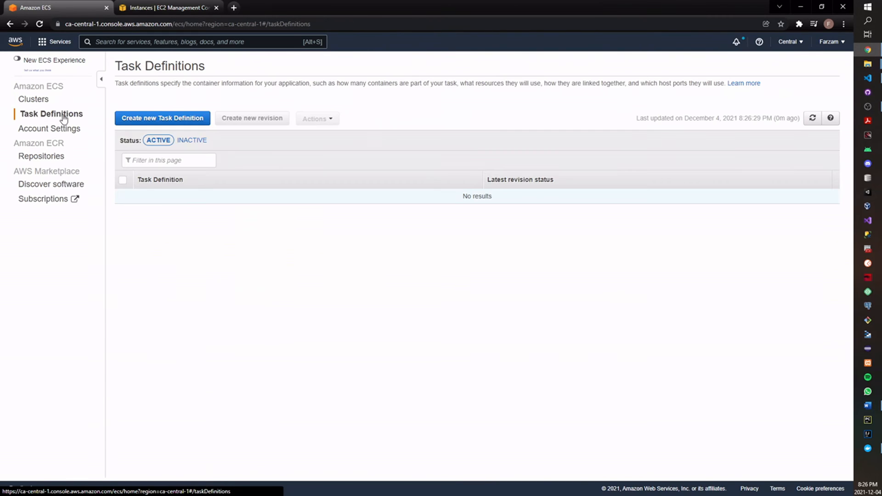
pyautogui.click(182, 119)
pyautogui.click(496, 214)
pyautogui.click(557, 442)
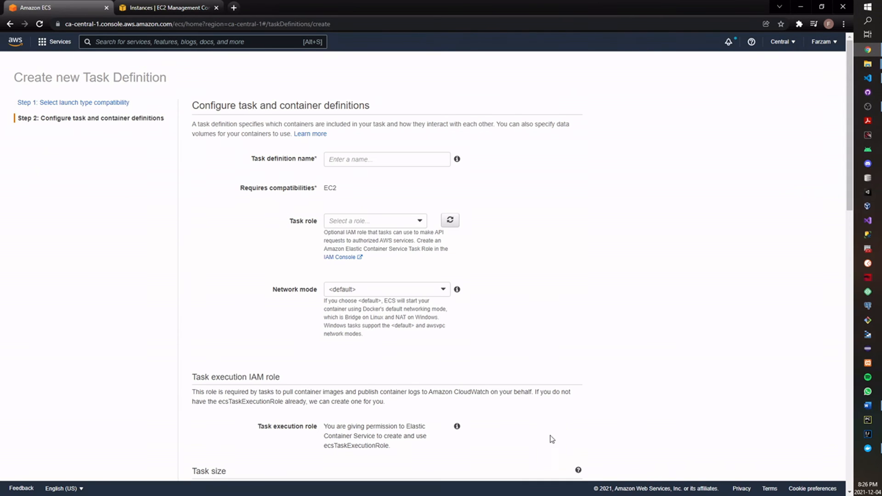
# - Name the task definition weather-task, set its task role to None and keep the default network mode
pyautogui.click(365, 159)
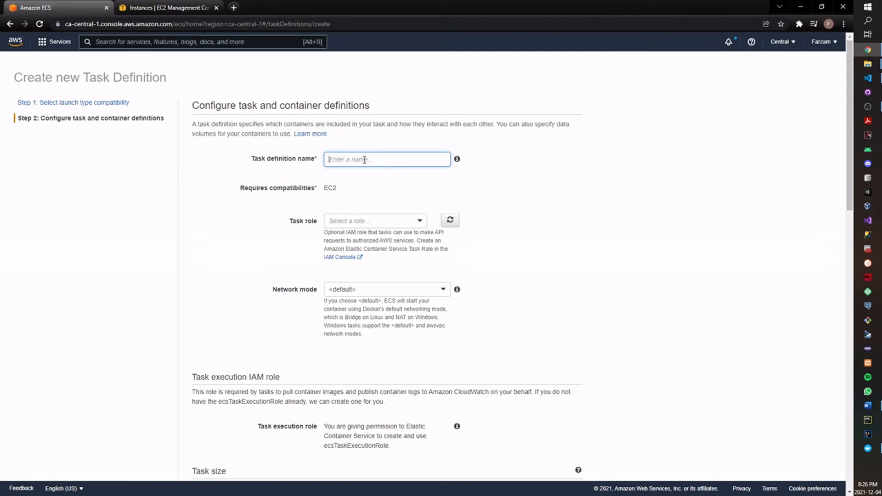
pyautogui.write('weather-task')
pyautogui.click(350, 222)
pyautogui.click(354, 235)
pyautogui.click(357, 293)
pyautogui.click(285, 319)
# - Set the task size to 128 MiB of memory and 1 vCPU
pyautogui.scroll(-3, 271, 324)
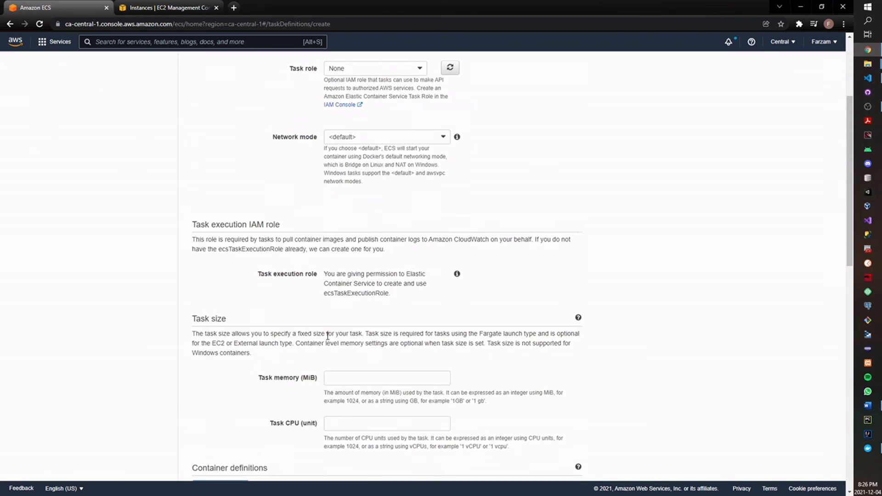
pyautogui.scroll(-3, 330, 334)
pyautogui.click(356, 226)
pyautogui.write('12')
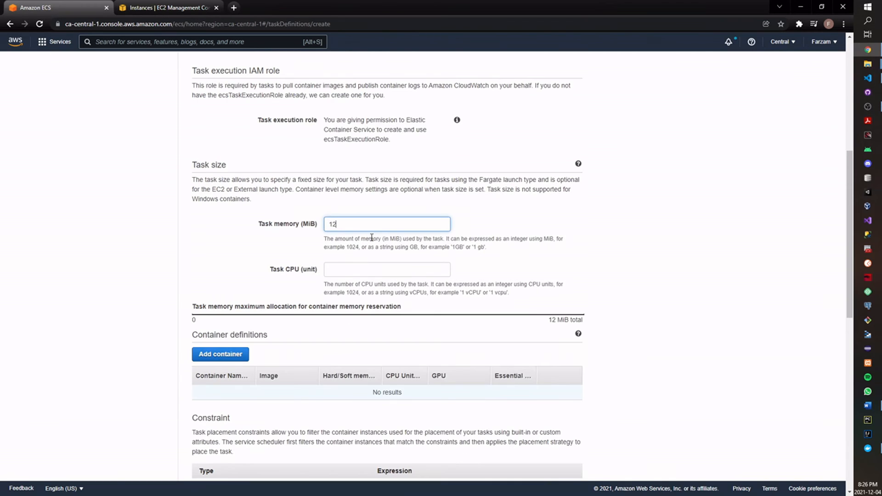
pyautogui.write('8')
pyautogui.click(362, 275)
pyautogui.write('1')
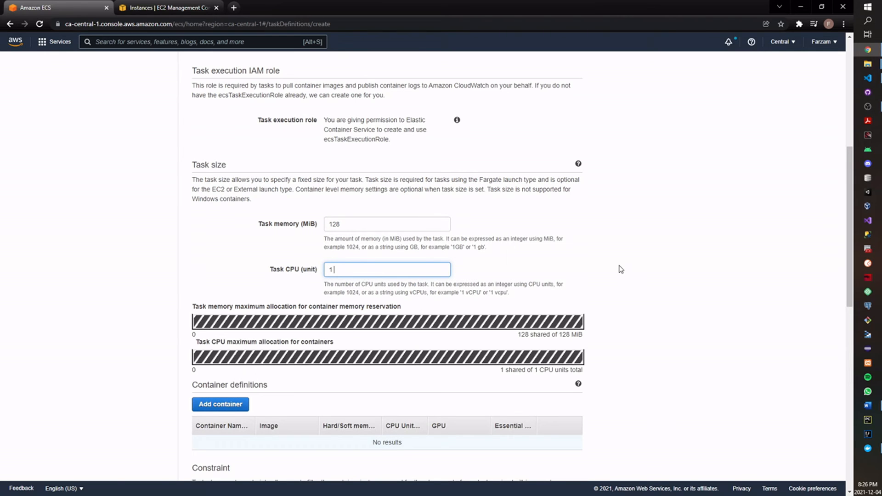
pyautogui.write(' vCPU')
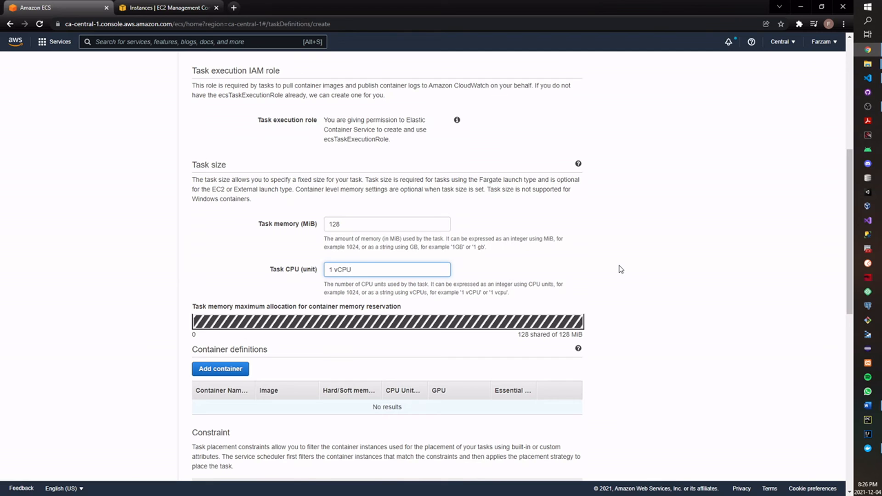
pyautogui.click(621, 270)
pyautogui.scroll(-3, 607, 266)
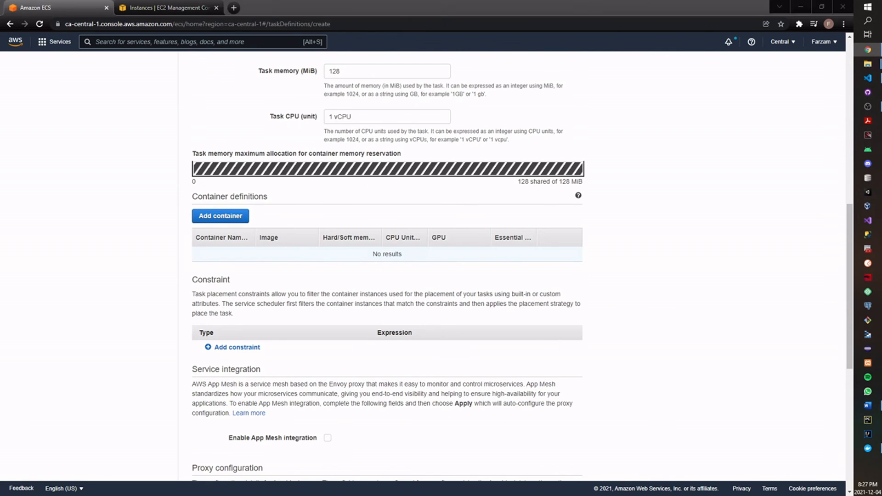
pyautogui.hotkey('alt', 'Tab')
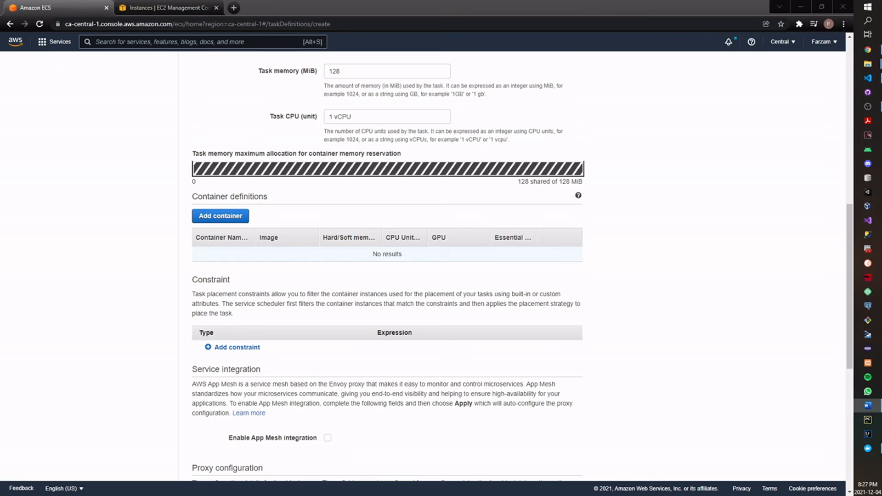
# - Copy the full ECR URI of the weather:latest image and use it as the image of a new container
pyautogui.hotkey('alt', 'Tab')
pyautogui.hotkey('ctrl', 'l')
pyautogui.write('478366873626.dkr.ecr.ca-central-1.amazonaws.com/weather:latest')
pyautogui.moveTo(259, 24); pyautogui.dragTo(59, 30)
pyautogui.moveTo(278, 23); pyautogui.dragTo(64, 26)
pyautogui.hotkey('ctrl', 'c')
pyautogui.click(132, 195)
pyautogui.click(234, 221)
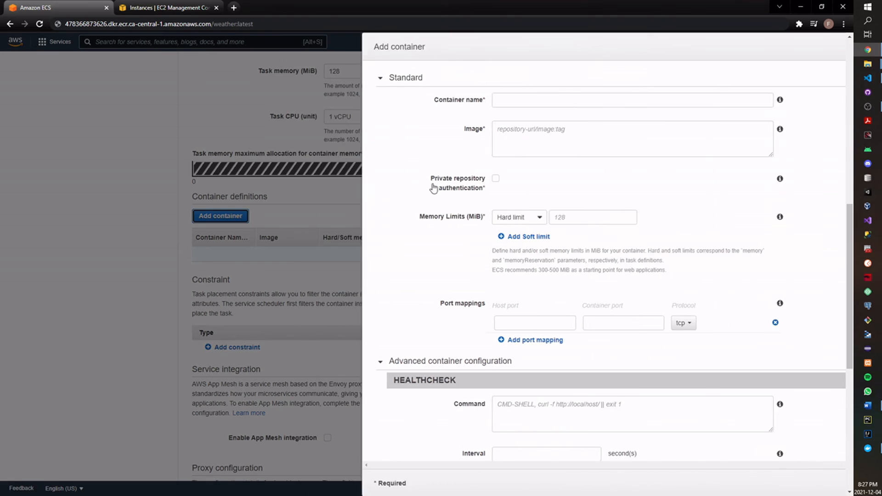
pyautogui.click(564, 144)
pyautogui.hotkey('ctrl', 'v')
# - Name the container weather-container-v1 and set its hard memory limit to 128 MiB
pyautogui.click(462, 105)
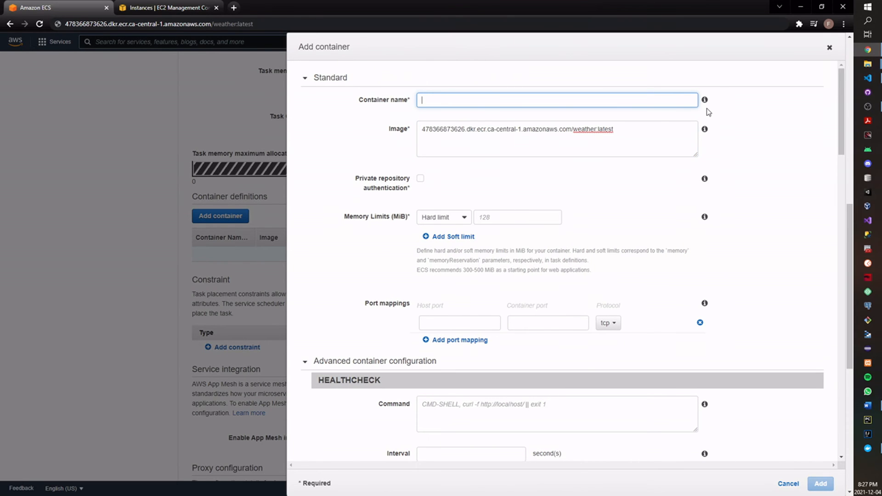
pyautogui.write('weather-container-v1')
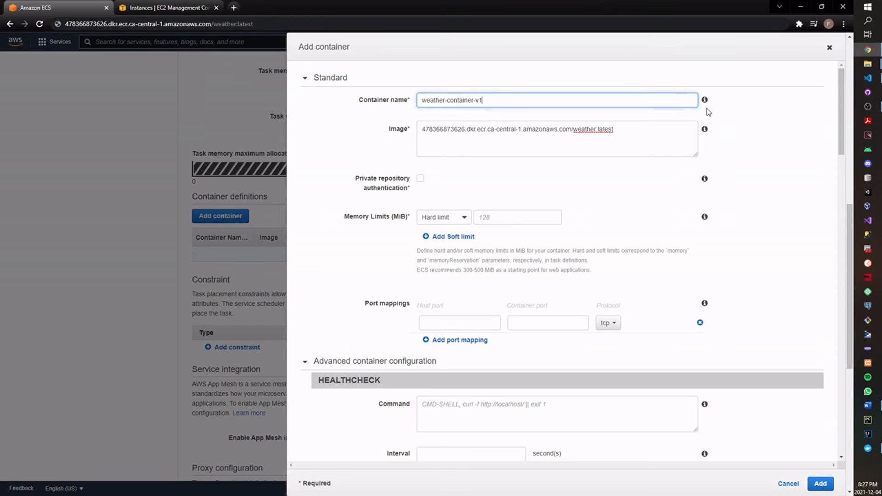
pyautogui.click(509, 210)
pyautogui.click(511, 216)
pyautogui.write('128')
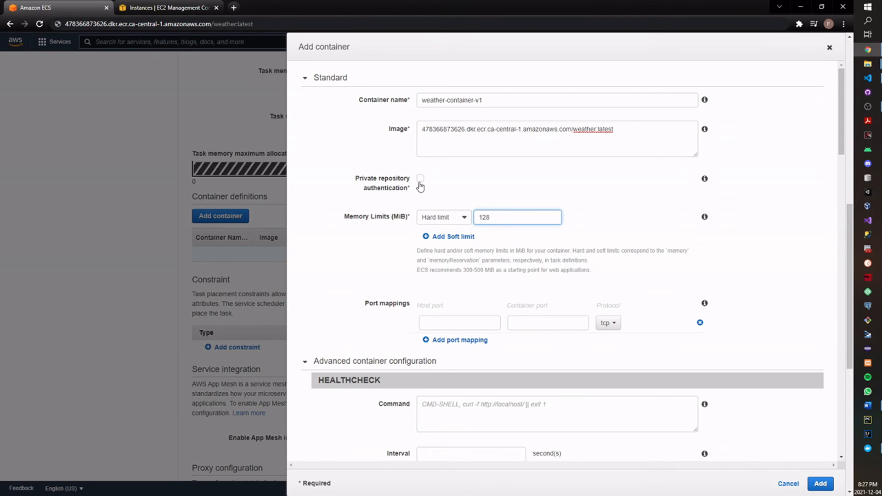
# - Map host port 8888 to container port 5000 over tcp and add the container to the task definition
pyautogui.scroll(-3, 478, 248)
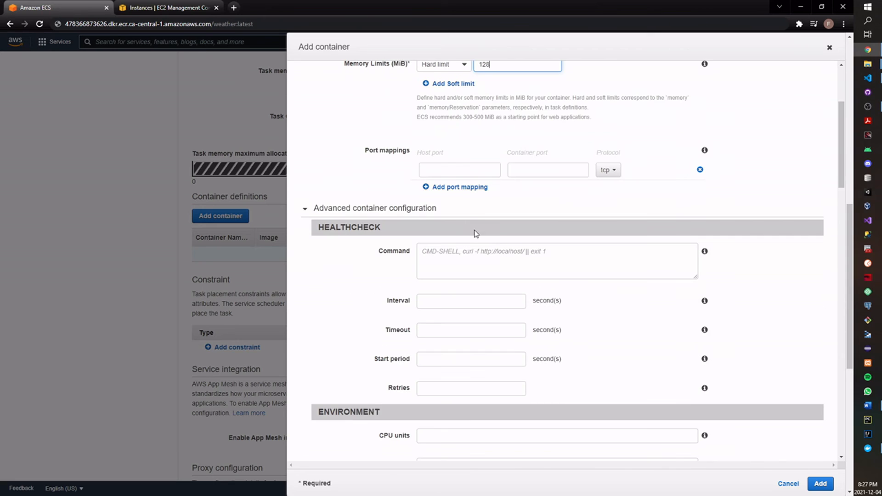
pyautogui.click(459, 173)
pyautogui.scroll(3, 528, 239)
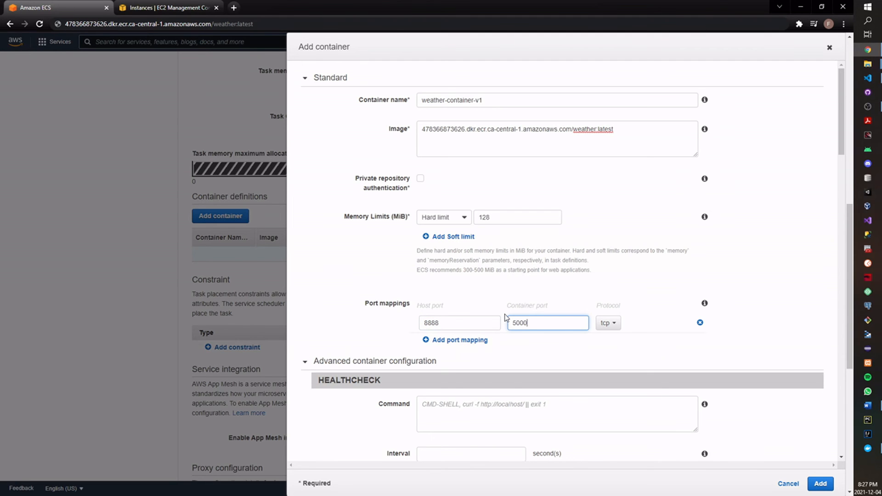
pyautogui.moveTo(534, 322); pyautogui.dragTo(488, 327)
pyautogui.click(543, 324)
pyautogui.click(557, 325)
pyautogui.moveTo(538, 327); pyautogui.dragTo(509, 327)
pyautogui.click(541, 346)
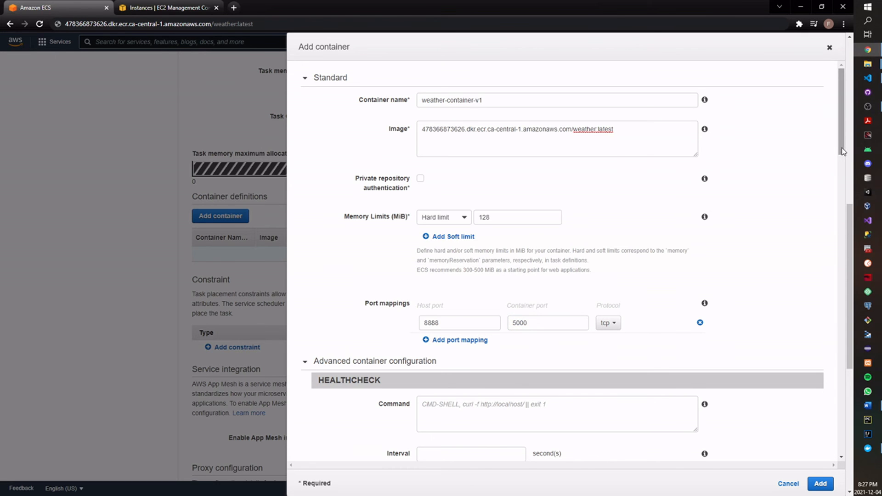
pyautogui.moveTo(842, 153)
pyautogui.mouseDown()
pyautogui.moveTo(843, 202)
pyautogui.moveTo(823, 308)
pyautogui.moveTo(823, 407)
pyautogui.moveTo(843, 395)
pyautogui.mouseUp()
pyautogui.click(821, 484)
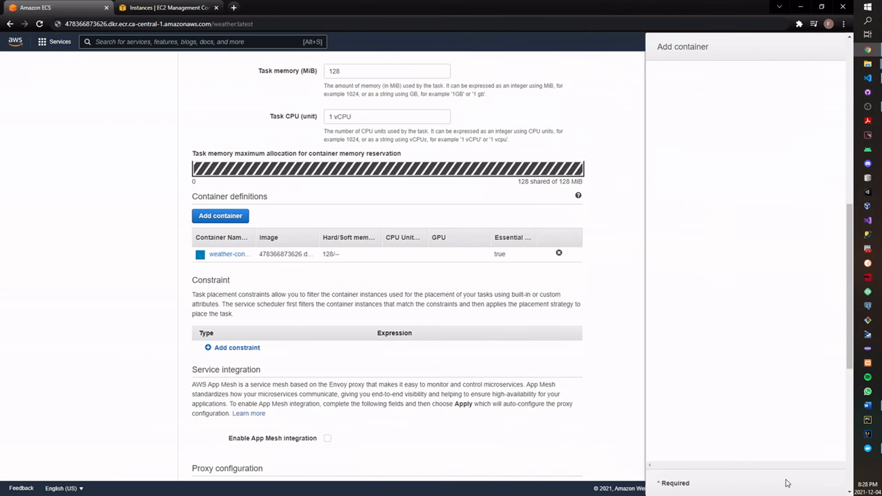
# - Create the weather-task definition, leaving the mesh, proxy, log router and volume options unset
pyautogui.scroll(-3, 326, 274)
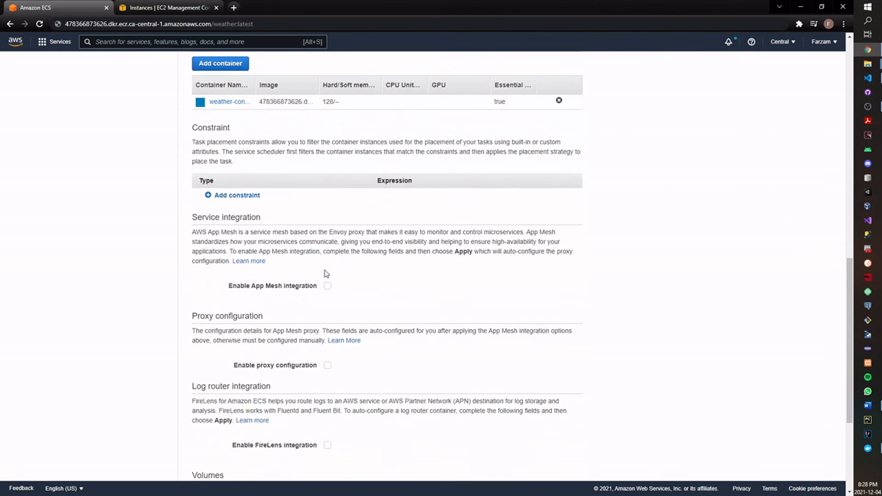
pyautogui.scroll(-4, 261, 213)
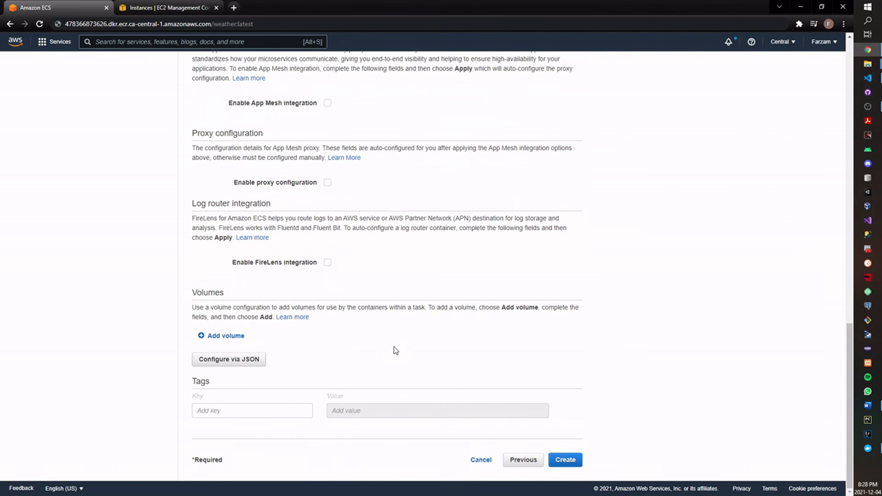
pyautogui.click(566, 460)
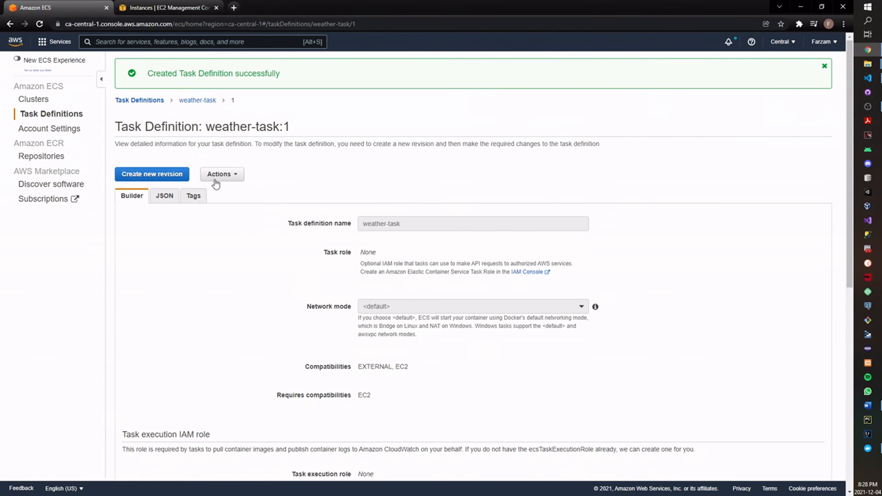
# - Open the weather cluster's tasks and start running a new task
pyautogui.click(44, 101)
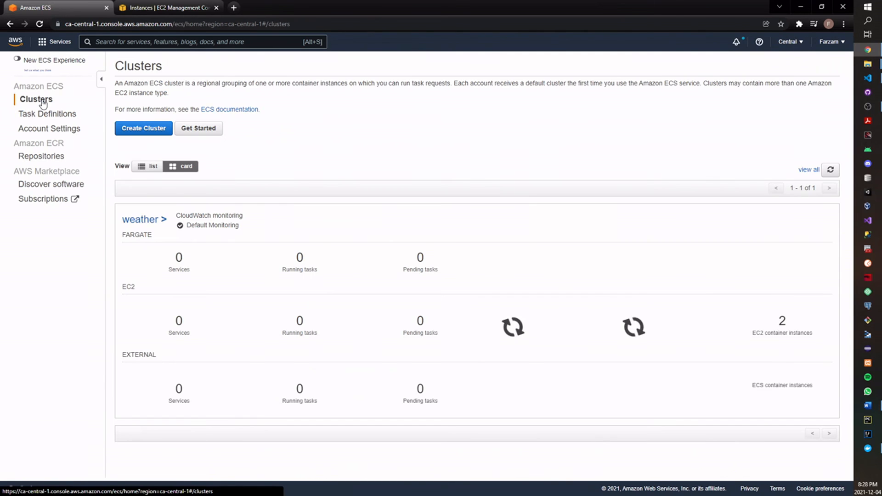
pyautogui.click(140, 220)
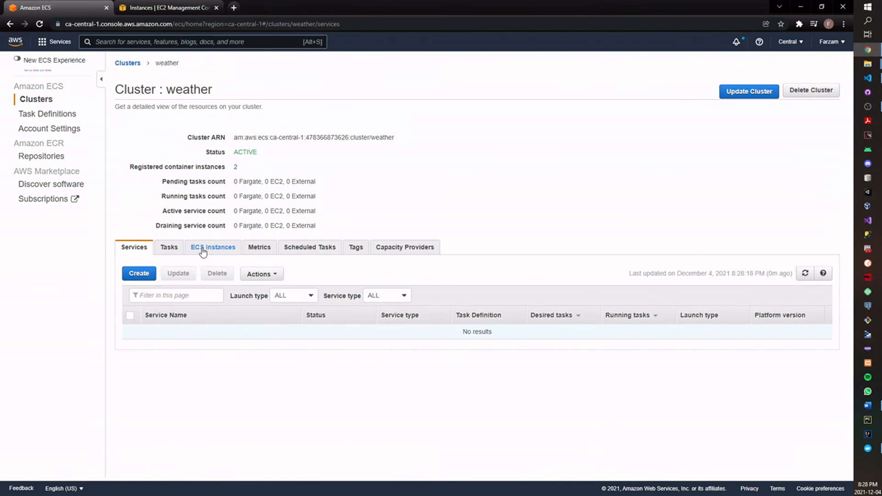
pyautogui.click(171, 249)
pyautogui.click(142, 274)
# - Run one task from weather-task revision 1 (latest) with the EC2 launch type on the weather cluster
pyautogui.click(265, 202)
pyautogui.click(254, 213)
pyautogui.click(229, 229)
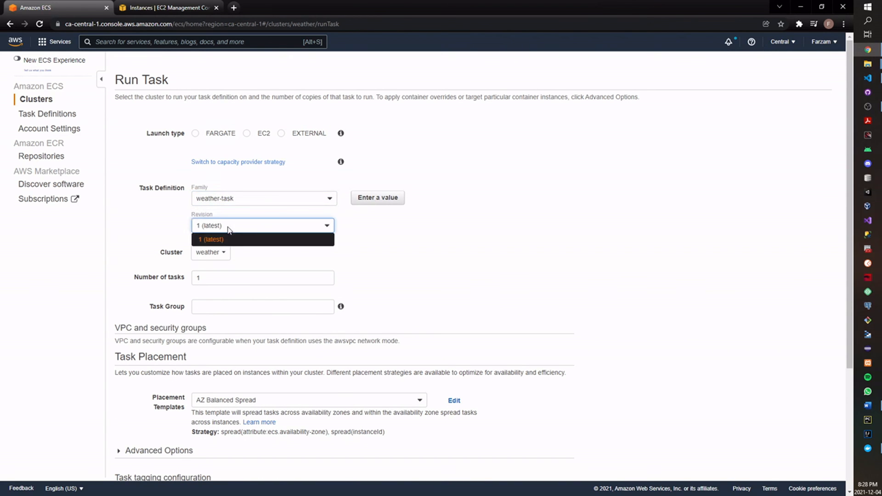
pyautogui.click(211, 200)
pyautogui.click(397, 233)
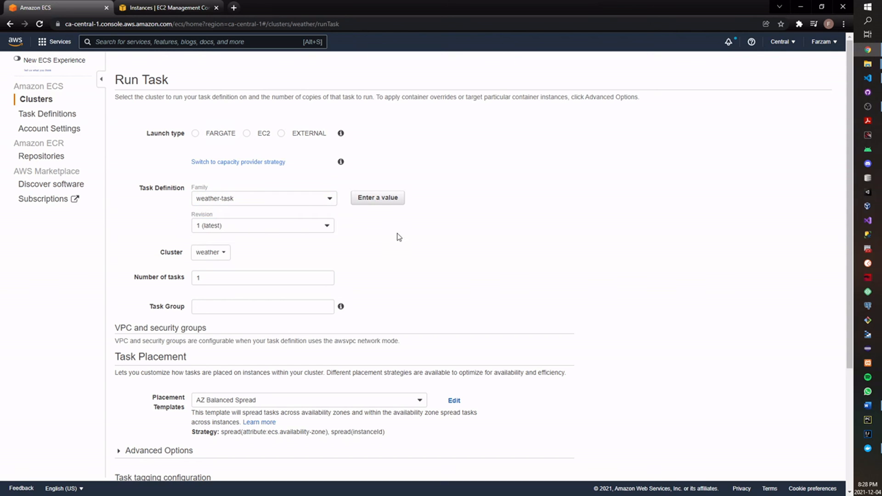
pyautogui.click(246, 134)
pyautogui.click(207, 252)
pyautogui.click(214, 272)
pyautogui.scroll(-3, 283, 266)
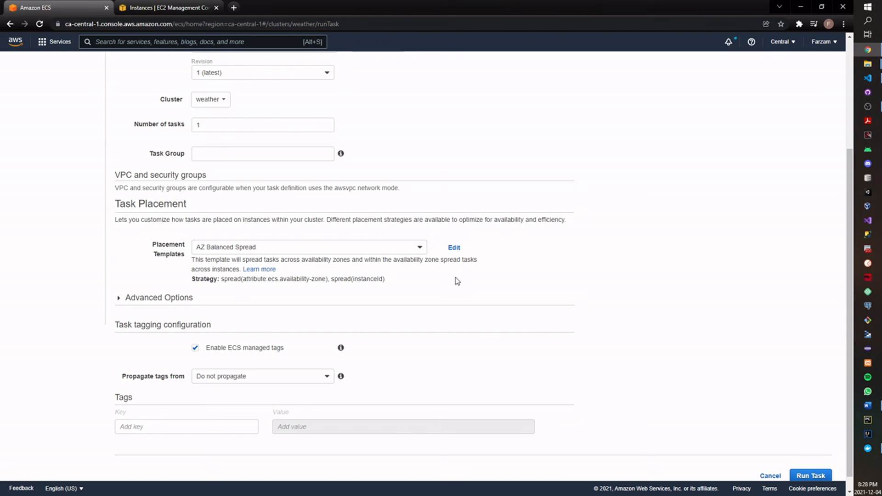
pyautogui.click(811, 476)
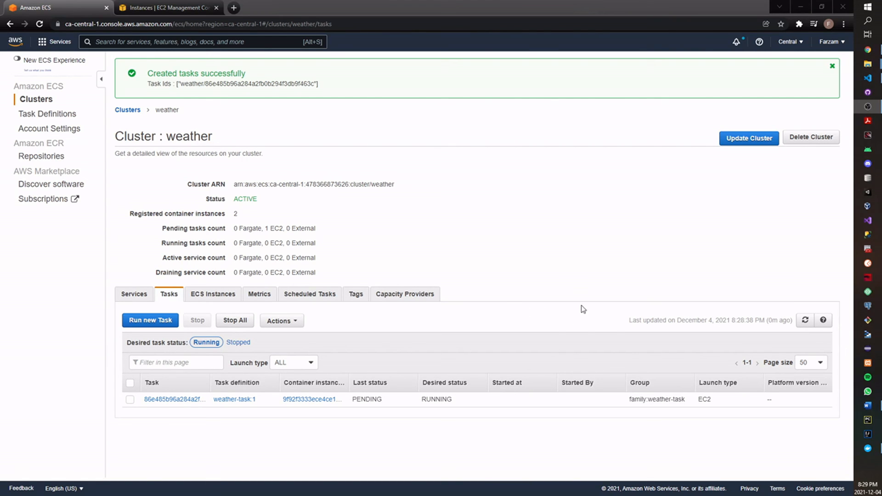
# - Refresh the task list, then compare running tasks and available CPU across the cluster's ECS instances
pyautogui.click(806, 320)
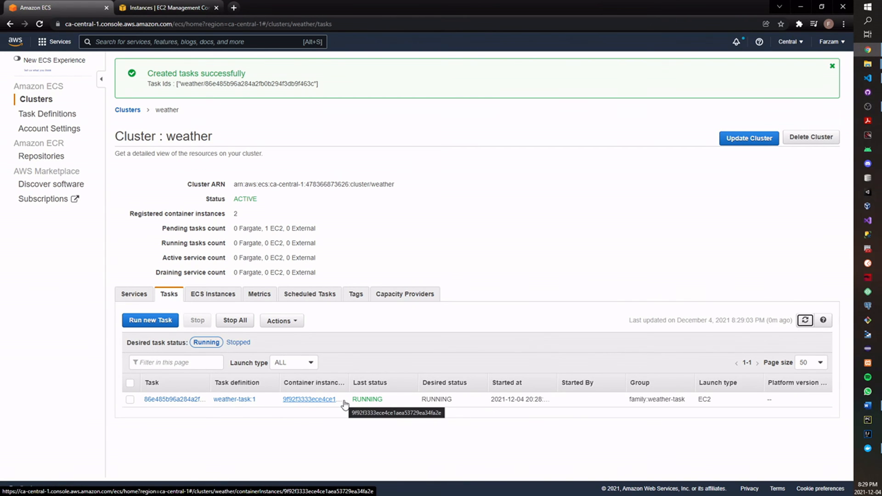
pyautogui.click(217, 295)
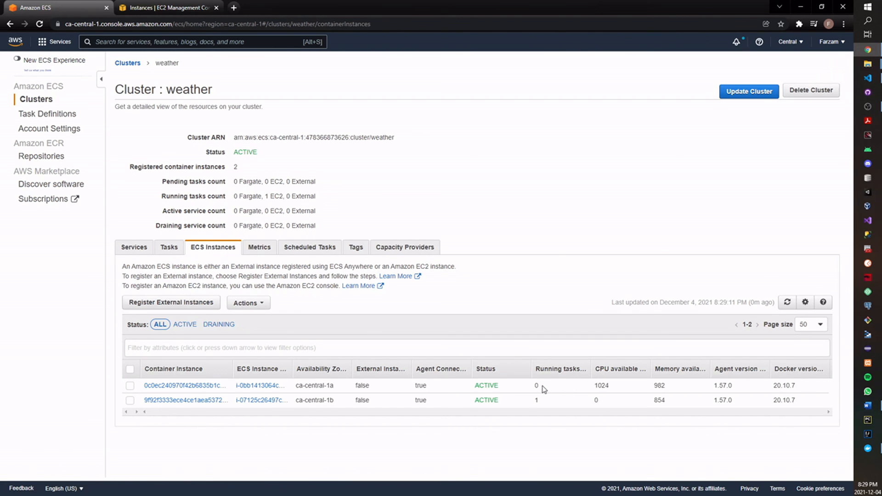
pyautogui.moveTo(592, 387); pyautogui.dragTo(529, 409)
pyautogui.click(620, 387)
pyautogui.click(610, 399)
pyautogui.click(632, 401)
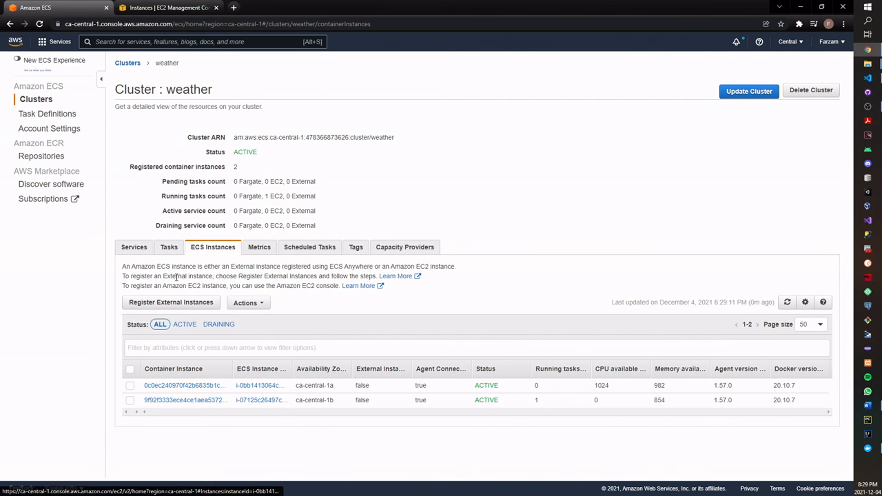
# - Open the container instance hosting the weather task and examine its registered and available CPU, memory and ports
pyautogui.click(173, 248)
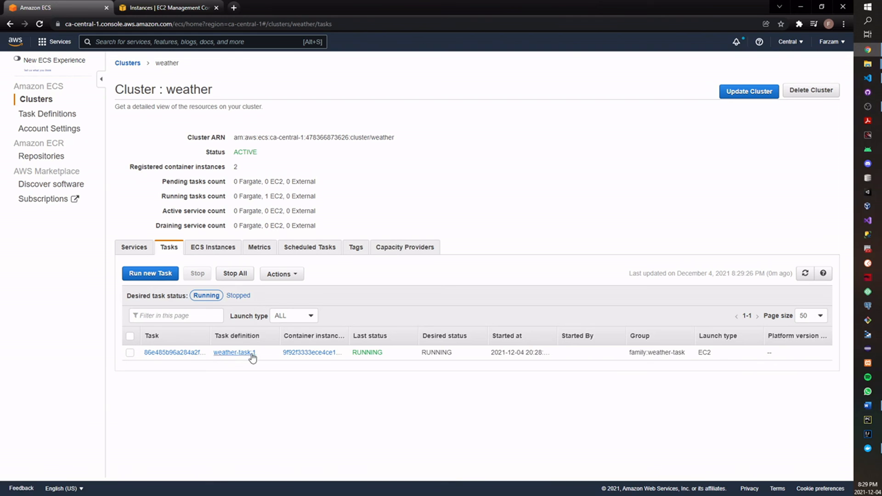
pyautogui.click(323, 355)
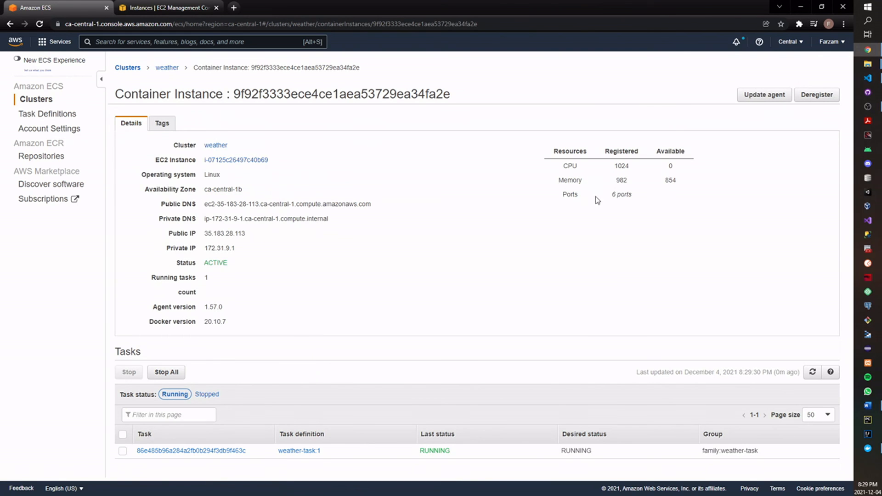
pyautogui.moveTo(528, 136); pyautogui.dragTo(670, 203)
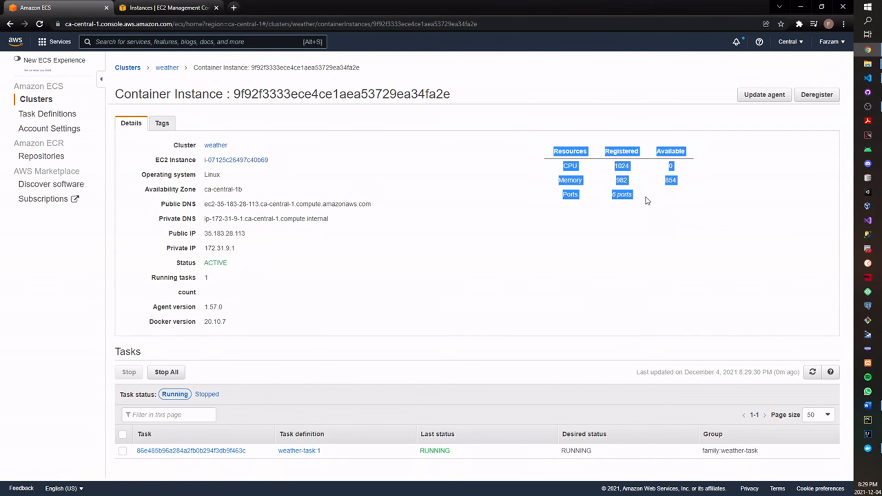
pyautogui.click(644, 195)
pyautogui.doubleClick(667, 182)
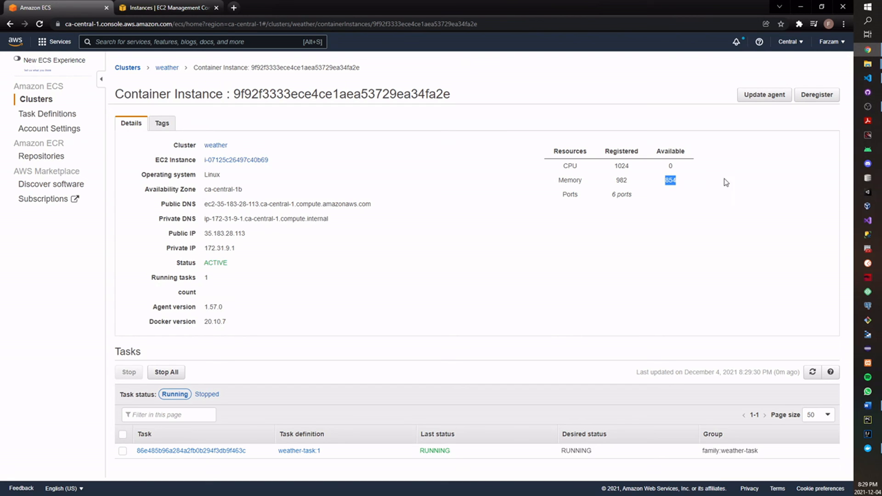
pyautogui.click(707, 184)
pyautogui.moveTo(665, 170); pyautogui.dragTo(697, 171)
pyautogui.click(727, 177)
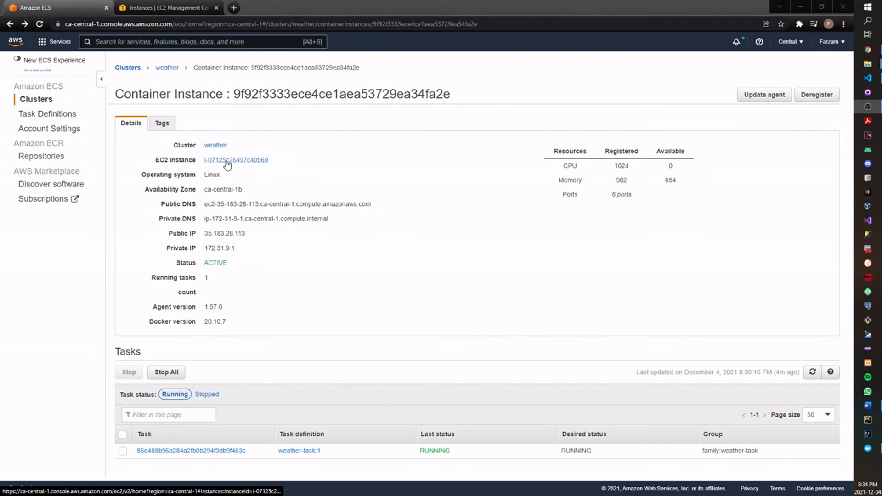
# - Open the EC2 instance behind the container instance in a new browser tab and view its networking details
pyautogui.middleClick(230, 161)
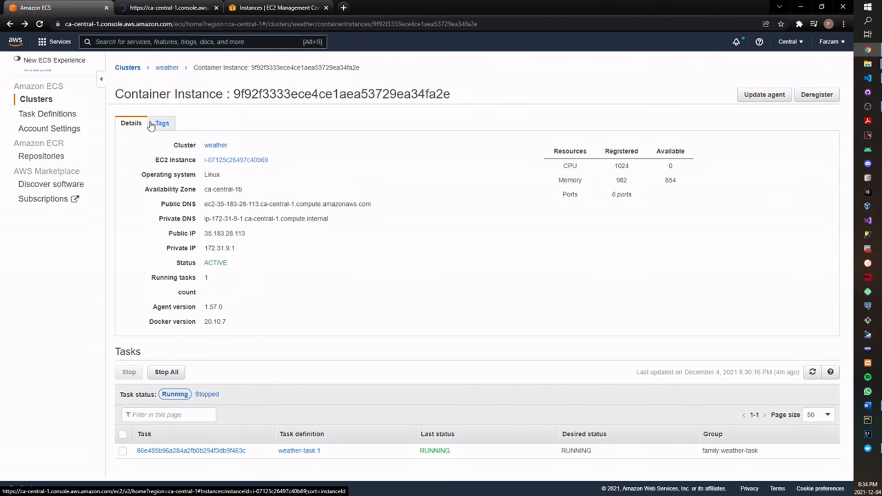
pyautogui.click(174, 7)
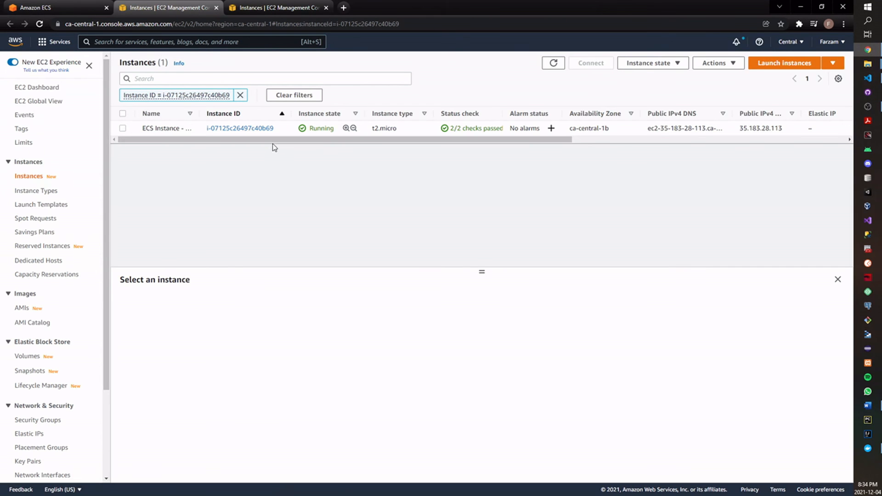
pyautogui.click(257, 129)
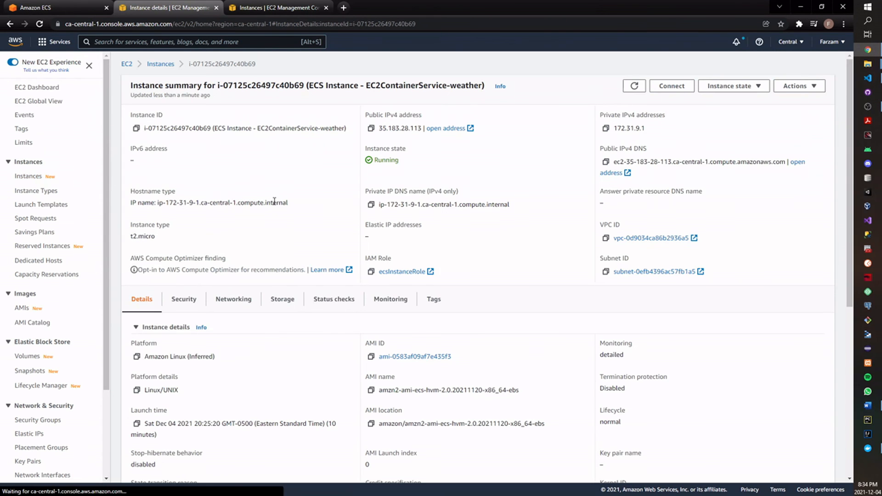
pyautogui.click(243, 309)
pyautogui.scroll(-3, 262, 322)
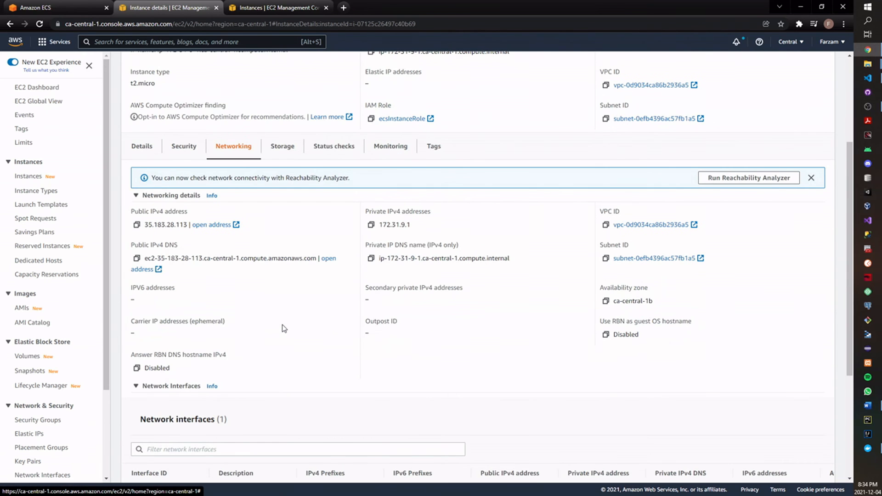
# - Open the instance's public IPv4 DNS address in its own browser tab and reload it
pyautogui.click(329, 259)
pyautogui.click(283, 5)
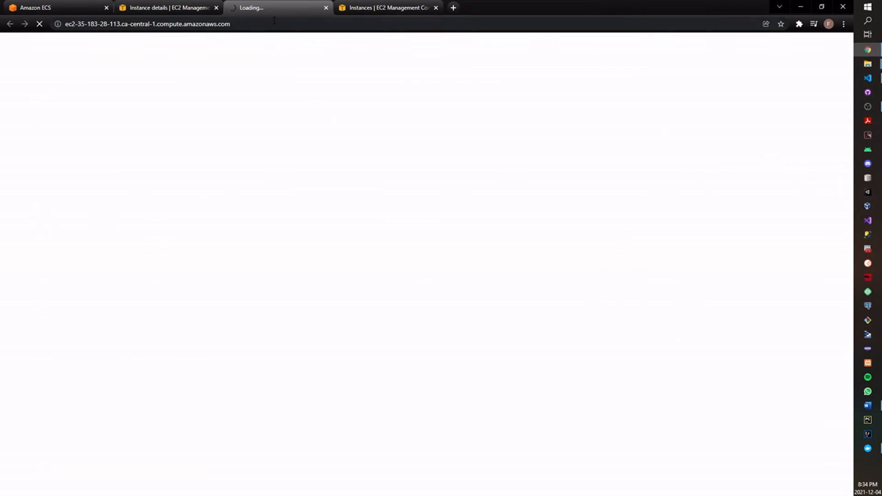
pyautogui.click(211, 6)
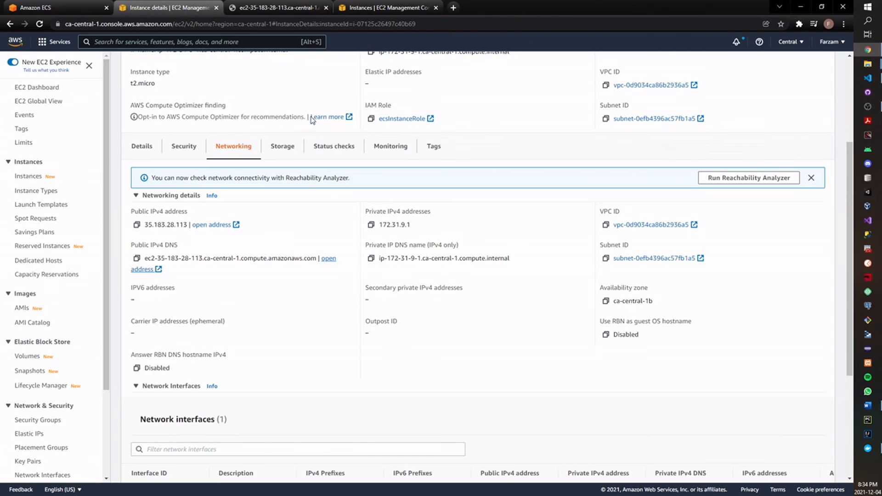
pyautogui.click(295, 4)
pyautogui.click(298, 24)
pyautogui.press('Return')
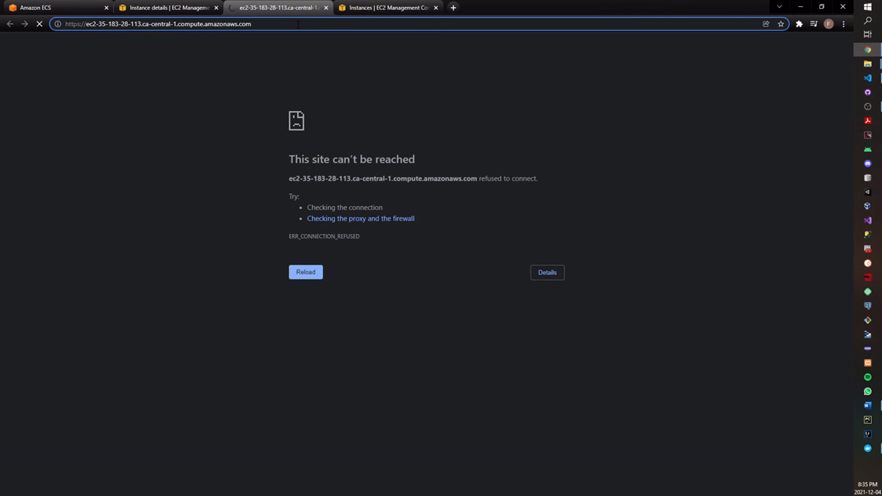
# - Try to load /weatherforecast on port 8888 of the instance's public DNS address over https
pyautogui.click(298, 24)
pyautogui.write(':8888/weatherforecast')
pyautogui.press('Return')
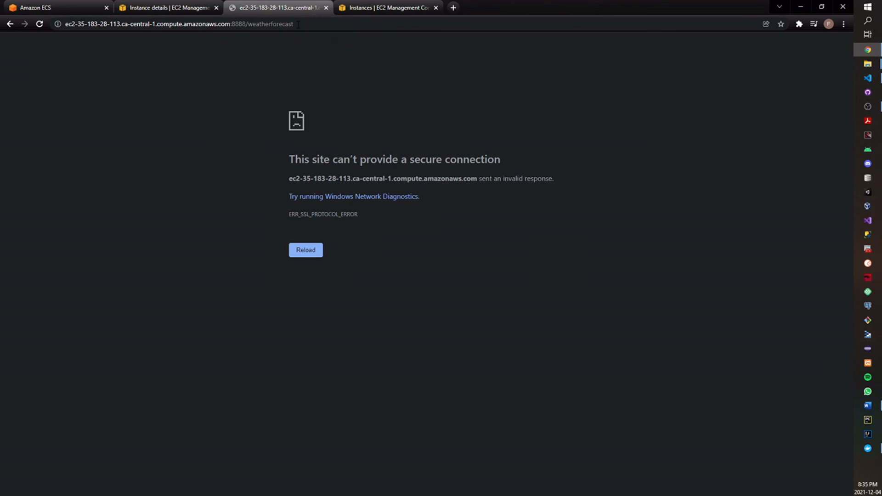
# - Copy the EC2 instance's public IPv4 DNS name from its networking details and paste it as the address in a new browser tab
pyautogui.click(176, 8)
pyautogui.moveTo(144, 258); pyautogui.dragTo(320, 261)
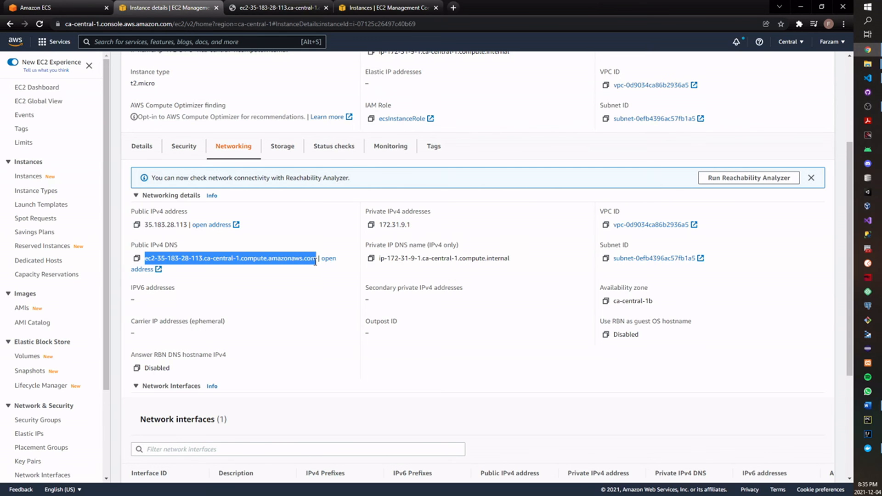
pyautogui.click(317, 8)
pyautogui.click(454, 7)
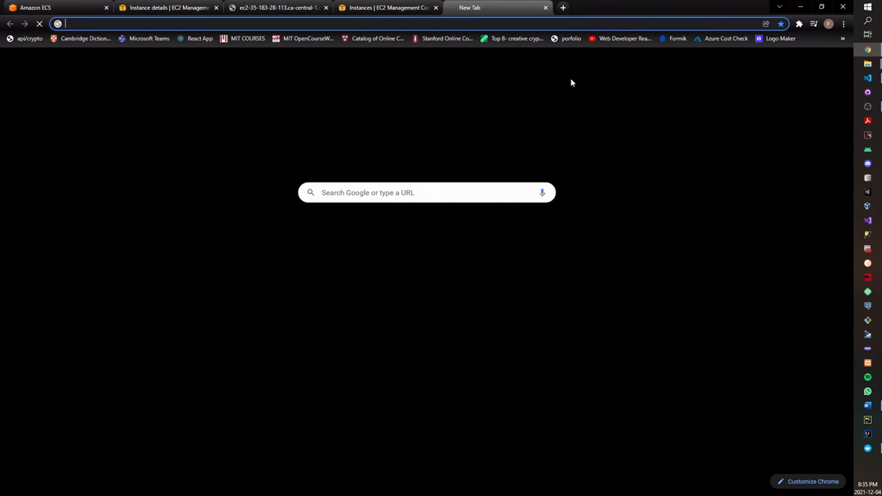
pyautogui.write('ec2-35-183-28-113.ca-central-1.compute.amazonaws.com')
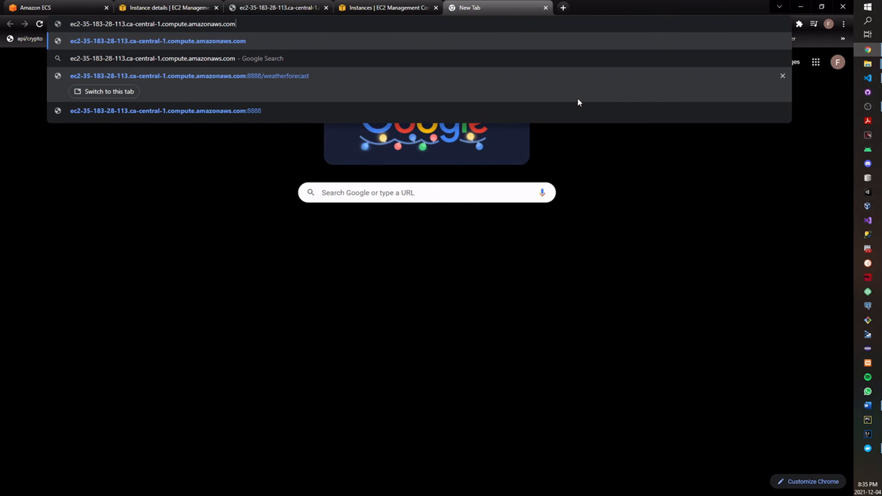
# - Append :8888/weatherforecast to the pasted DNS address, load the endpoint, and highlight the returned JSON
pyautogui.write(':8888')
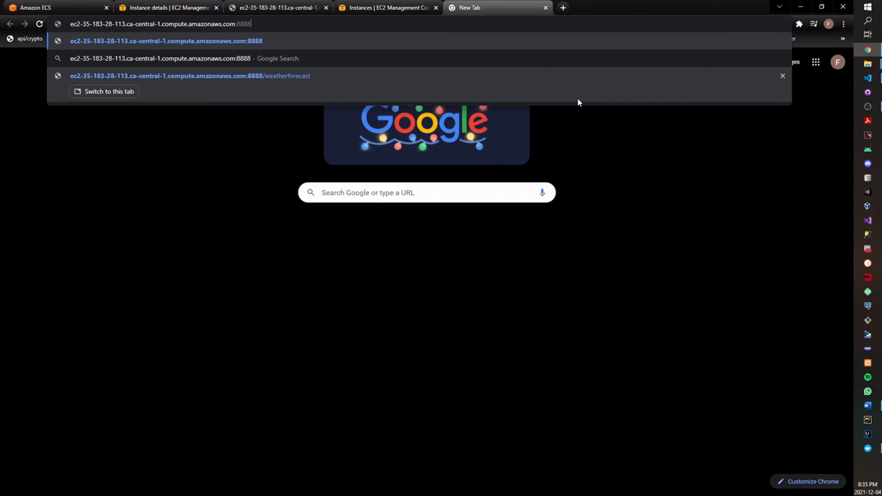
pyautogui.write('/')
pyautogui.write('weather')
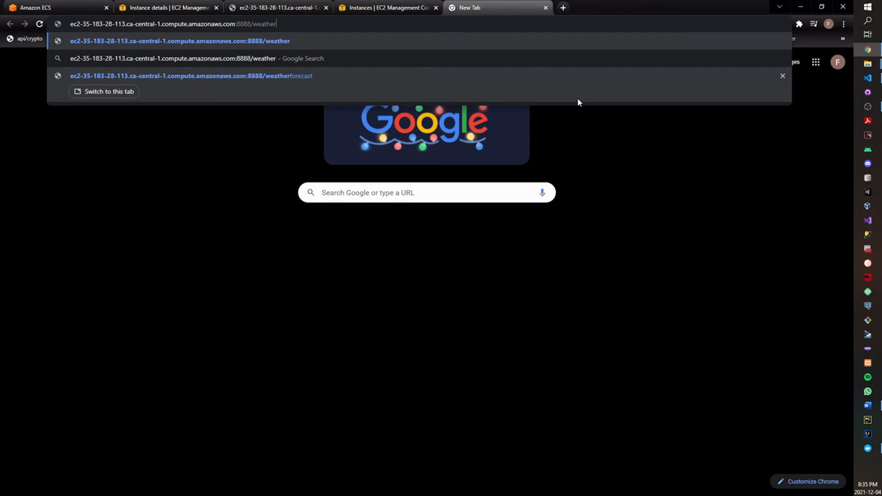
pyautogui.write('forecast')
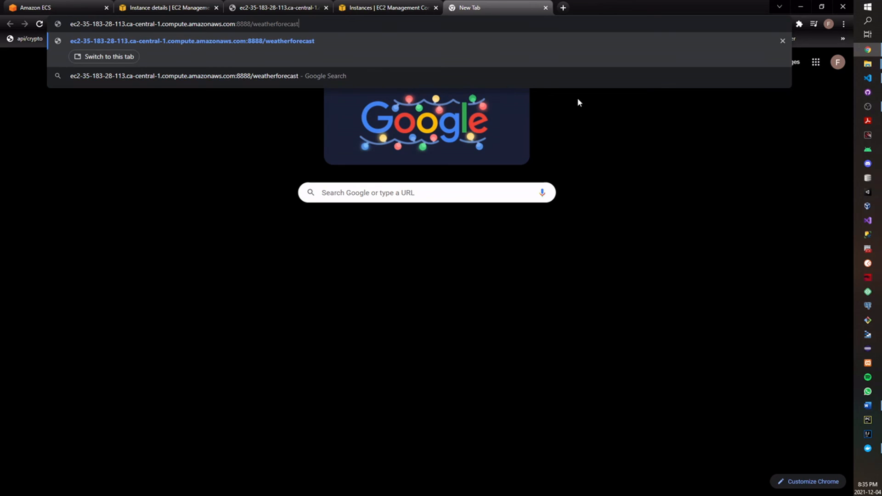
pyautogui.press('Return')
pyautogui.moveTo(4, 44); pyautogui.dragTo(282, 75)
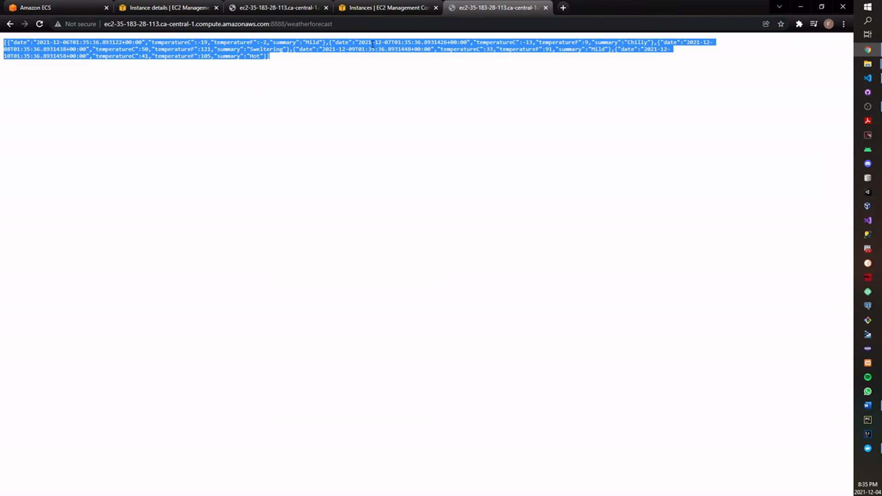
# - Close the working weather forecast tab and return to the summary of the EC2 instance
pyautogui.click(417, 4)
pyautogui.click(546, 8)
pyautogui.click(252, 6)
pyautogui.click(166, 5)
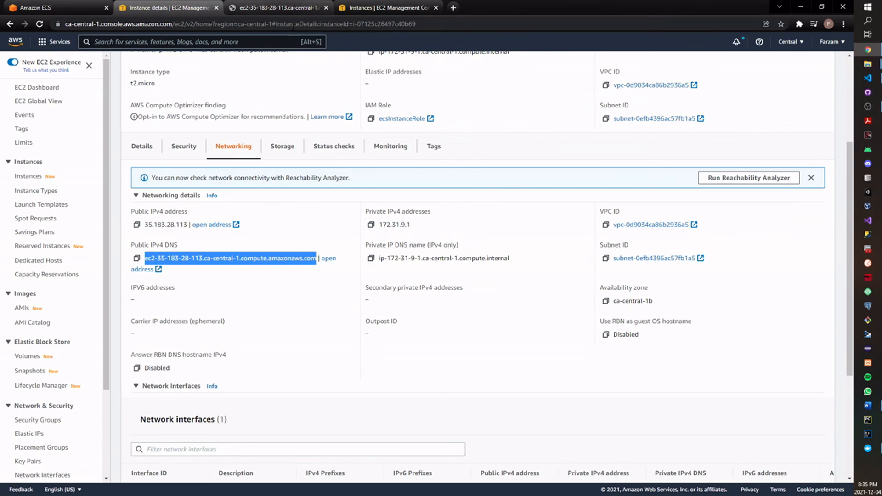
pyautogui.scroll(4, 317, 182)
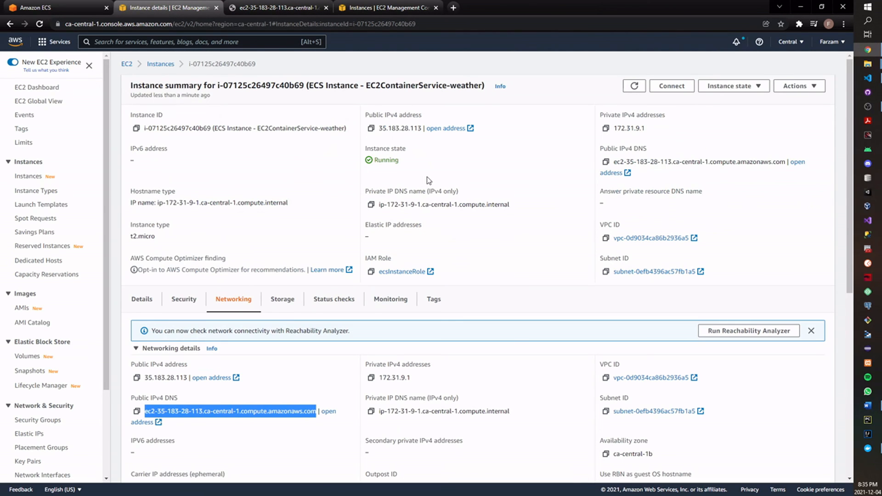